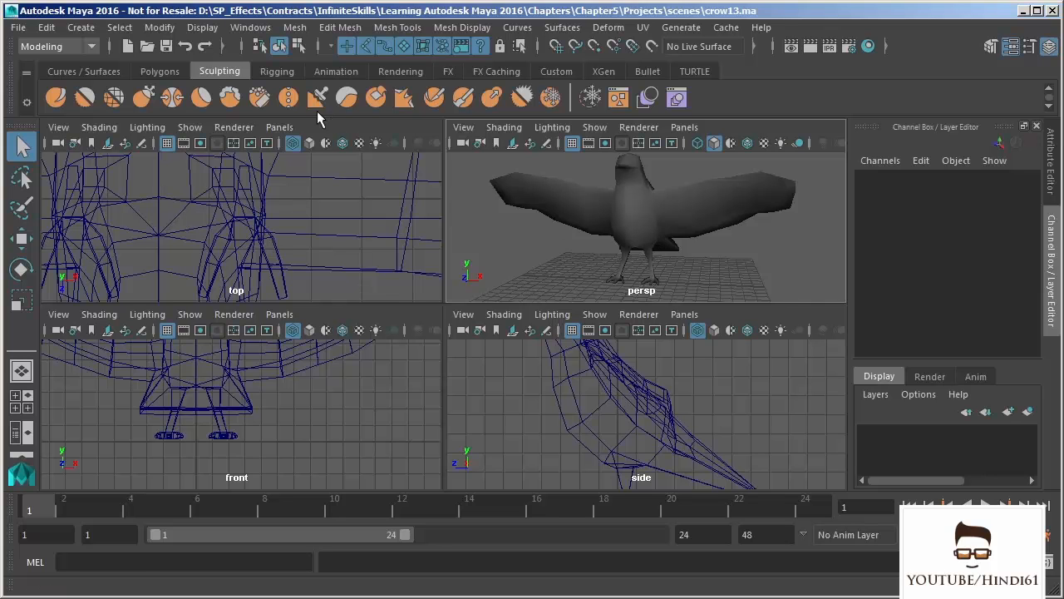
click(260, 32)
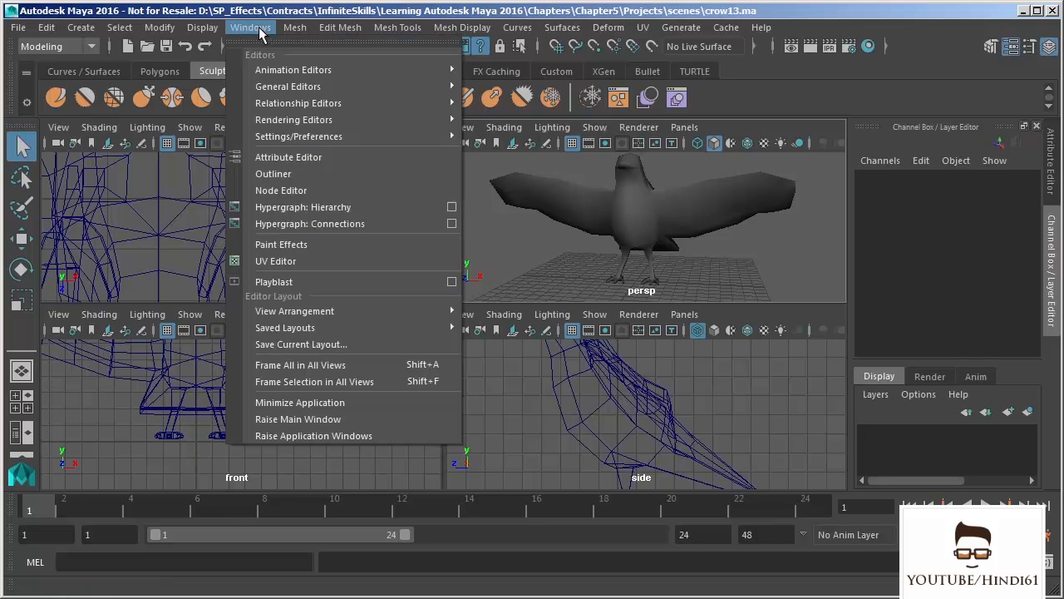
mouse_move(268, 90)
mouse_move(286, 122)
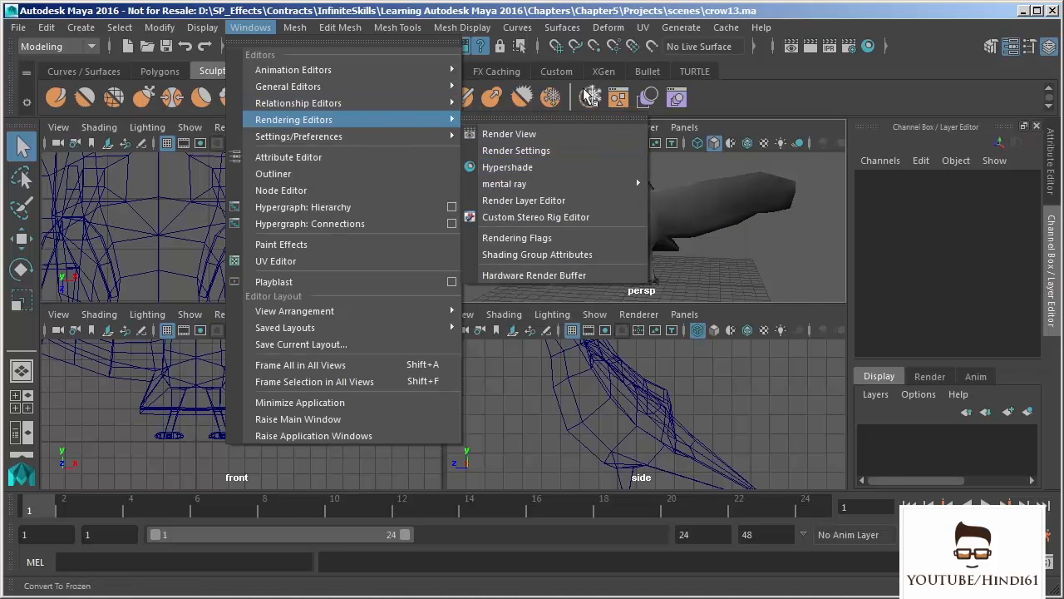
click(505, 169)
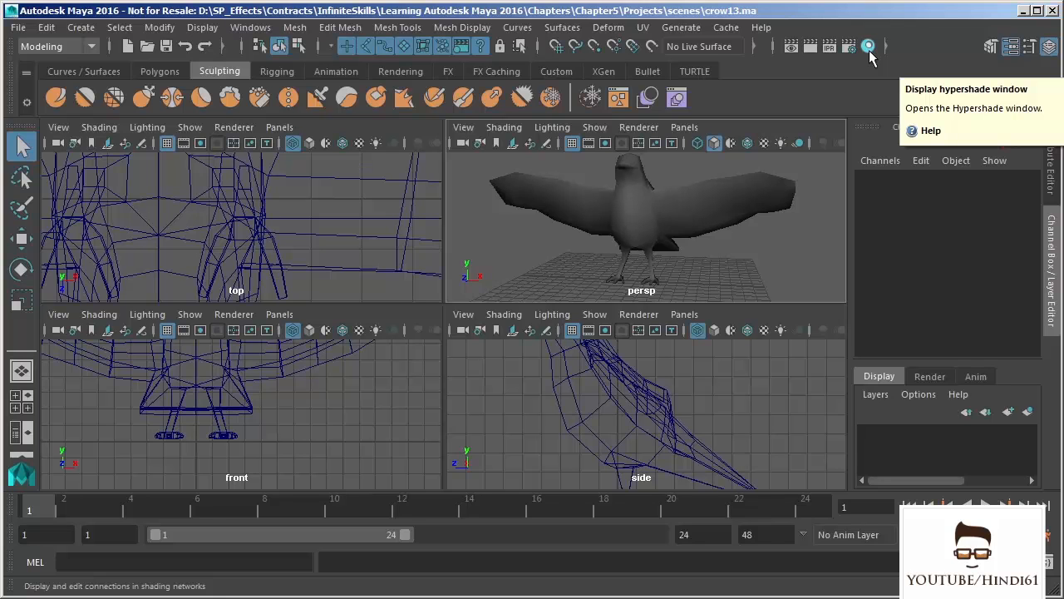
- Replace the top view with the Hypershade panel and select the crow in the perspective view
click(281, 128)
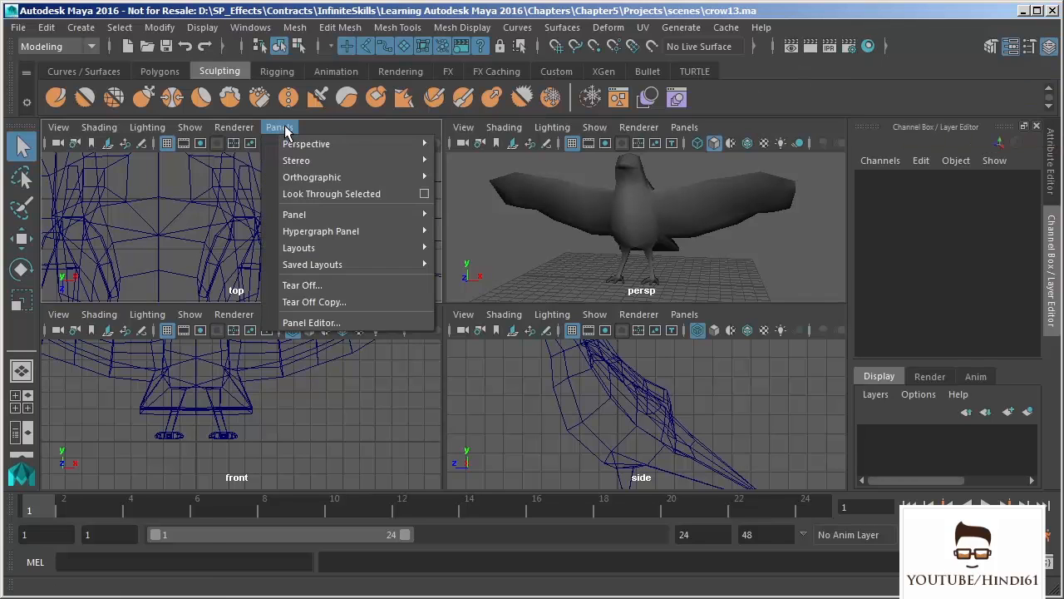
mouse_move(310, 217)
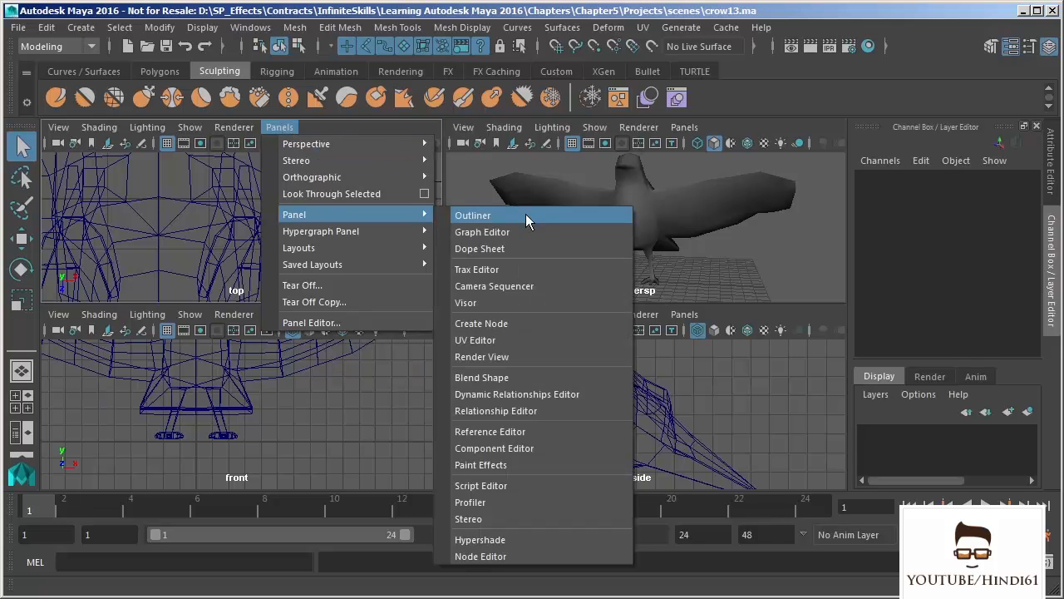
click(496, 540)
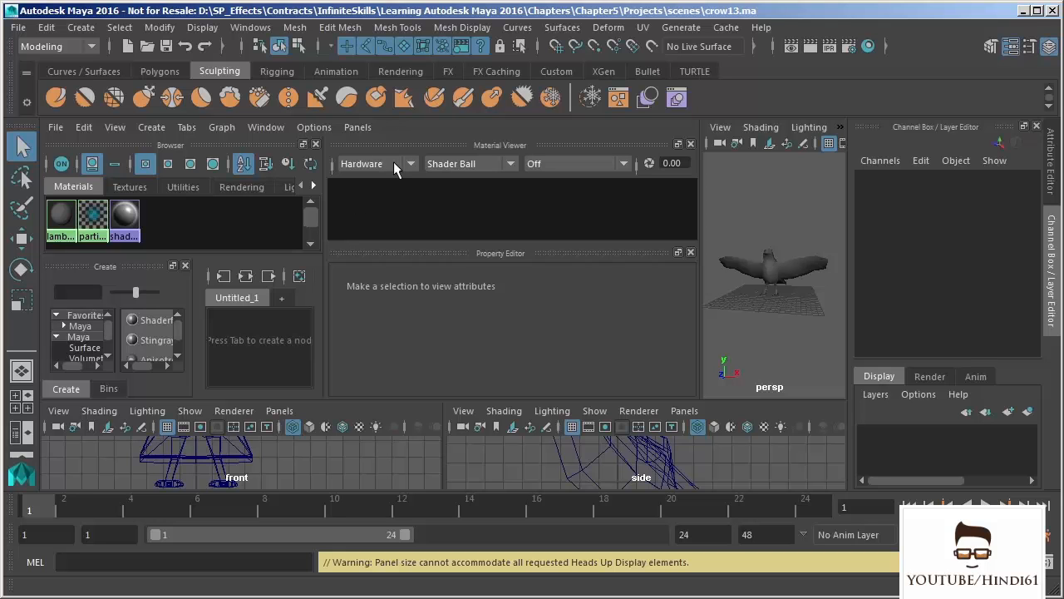
click(770, 279)
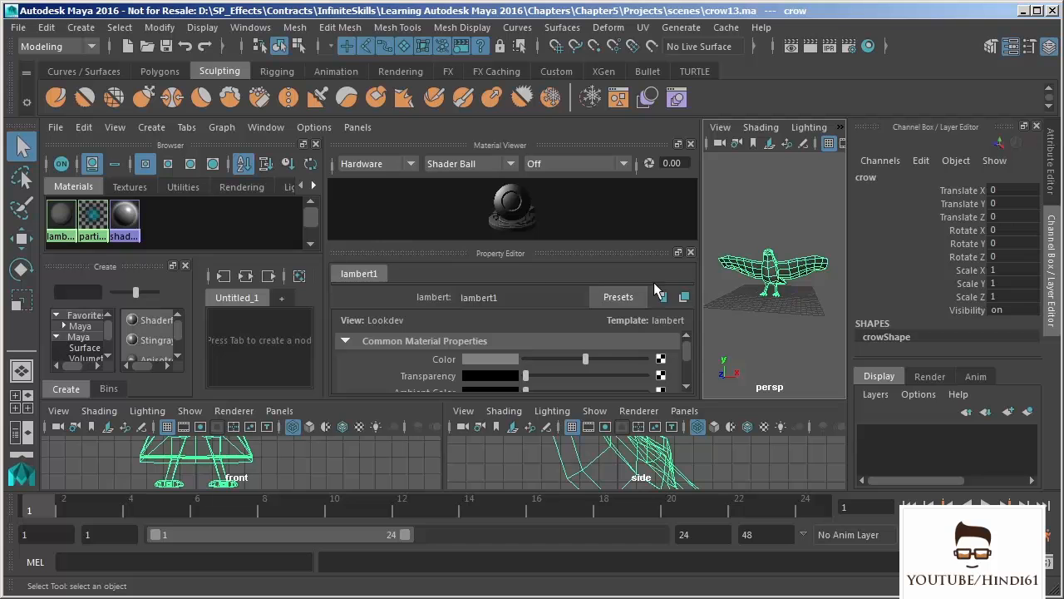
click(199, 216)
key(space)
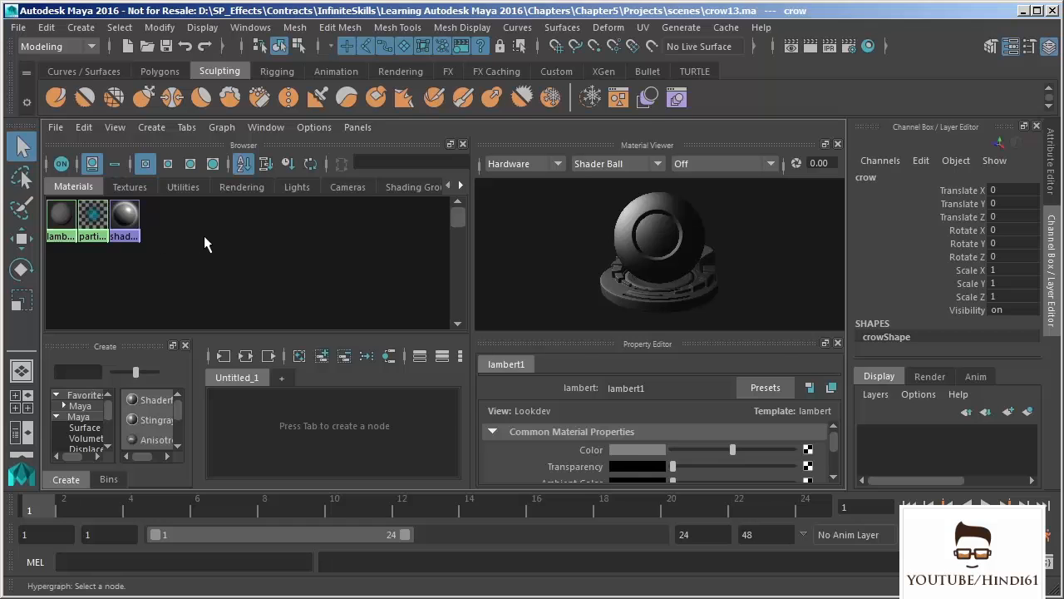
key(space)
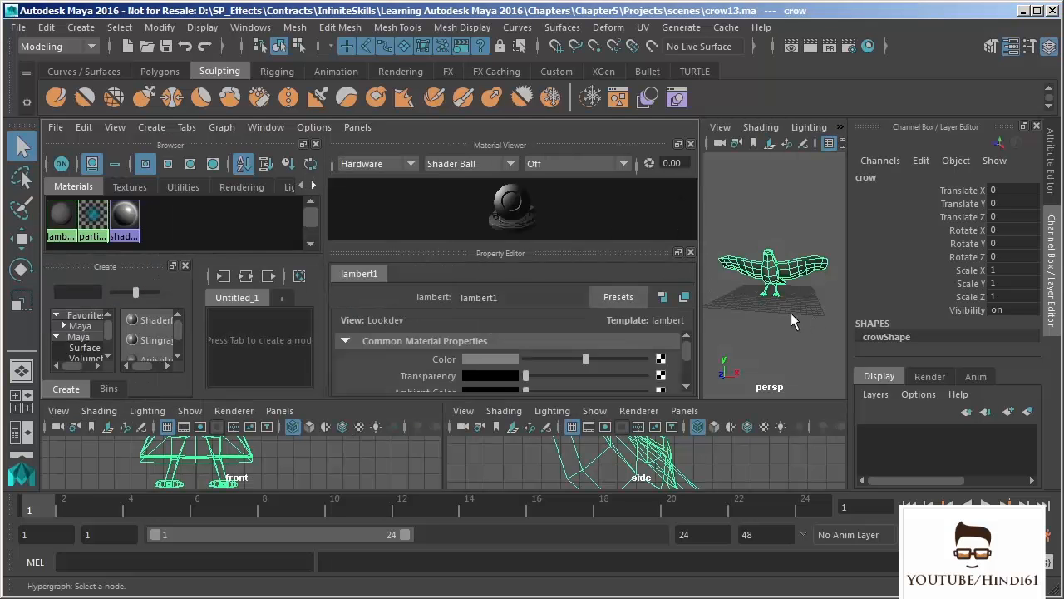
click(153, 127)
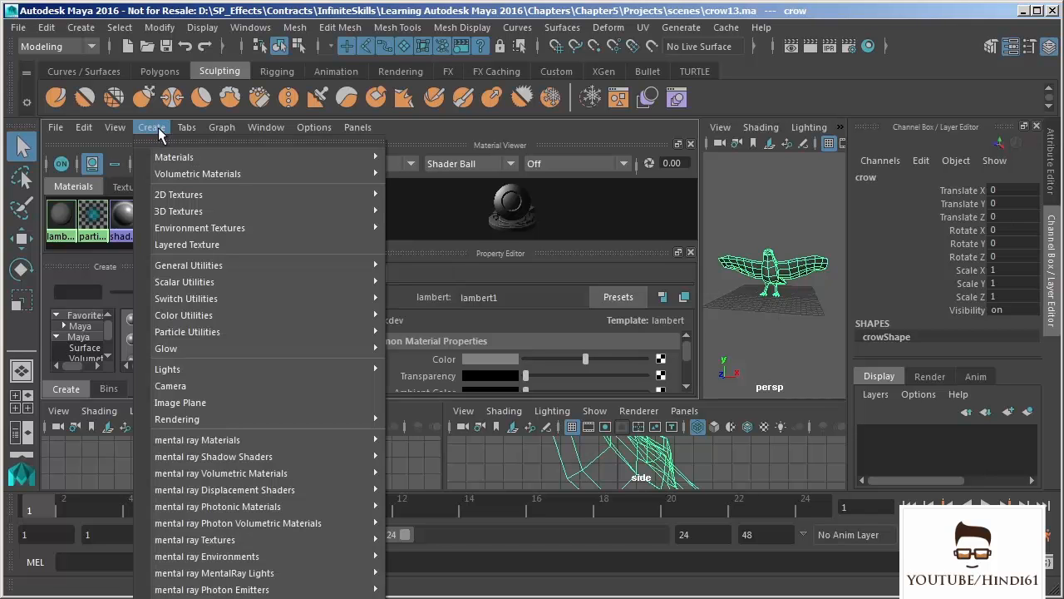
mouse_move(172, 158)
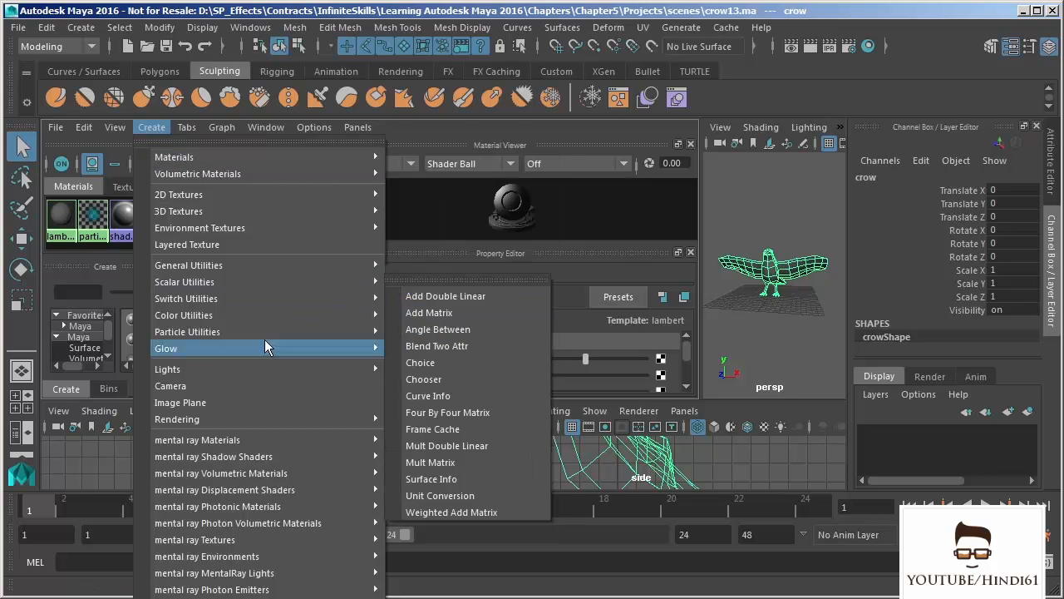
mouse_move(224, 441)
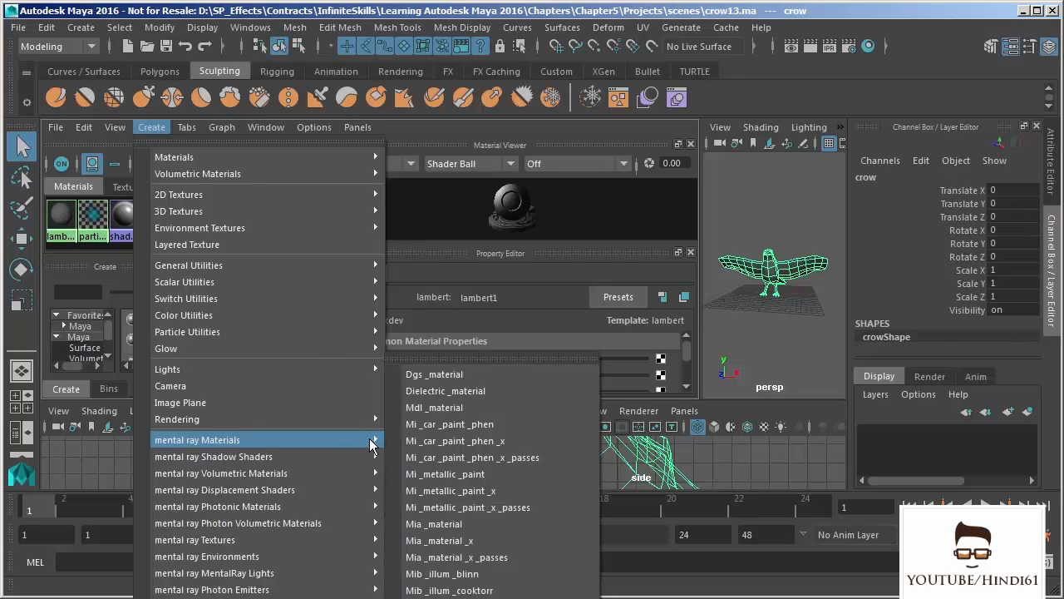
click(756, 217)
- Assign a new Anisotropic material to the crow
click(773, 273)
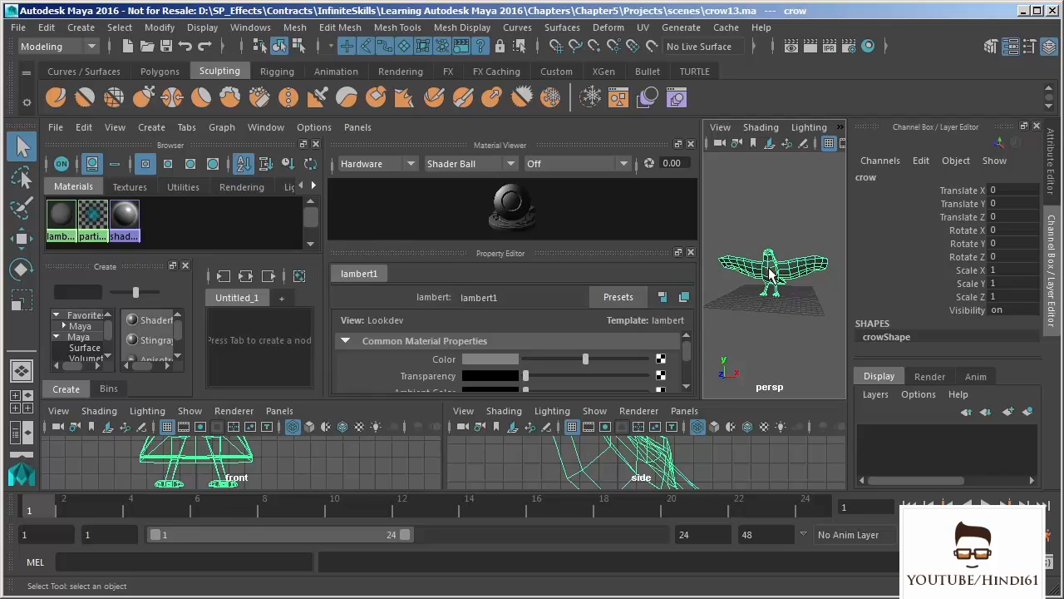
right_click(771, 274)
alt+drag(792, 243, 780, 169)
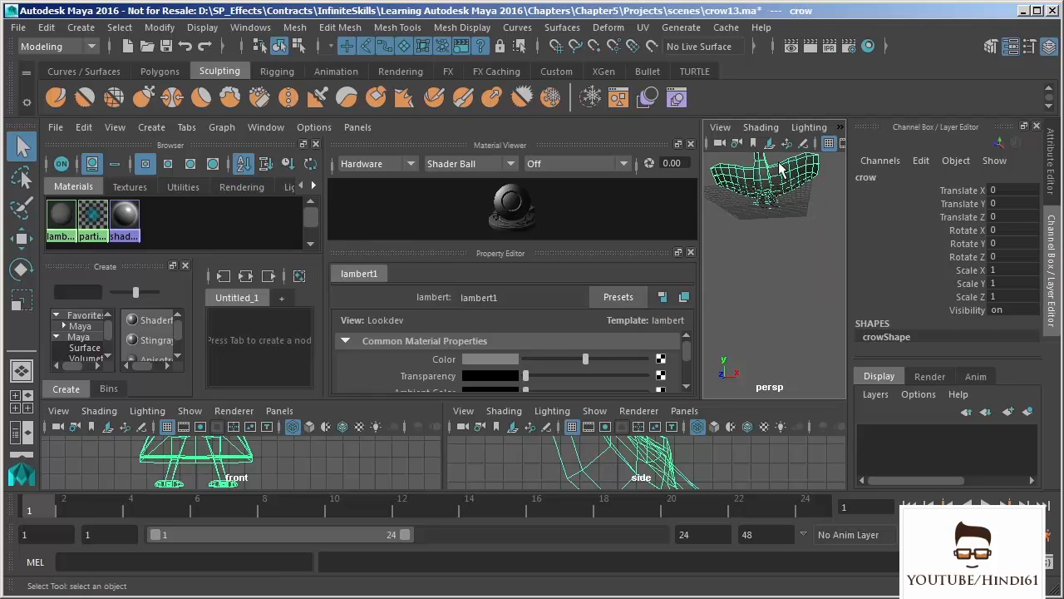
right_click(765, 170)
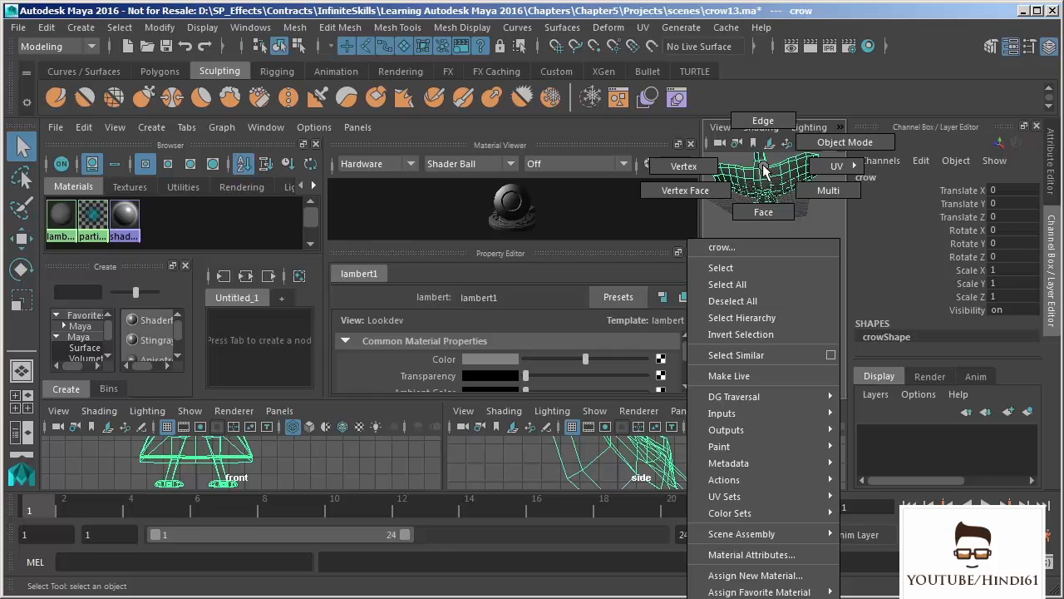
click(780, 578)
drag(666, 338, 448, 15)
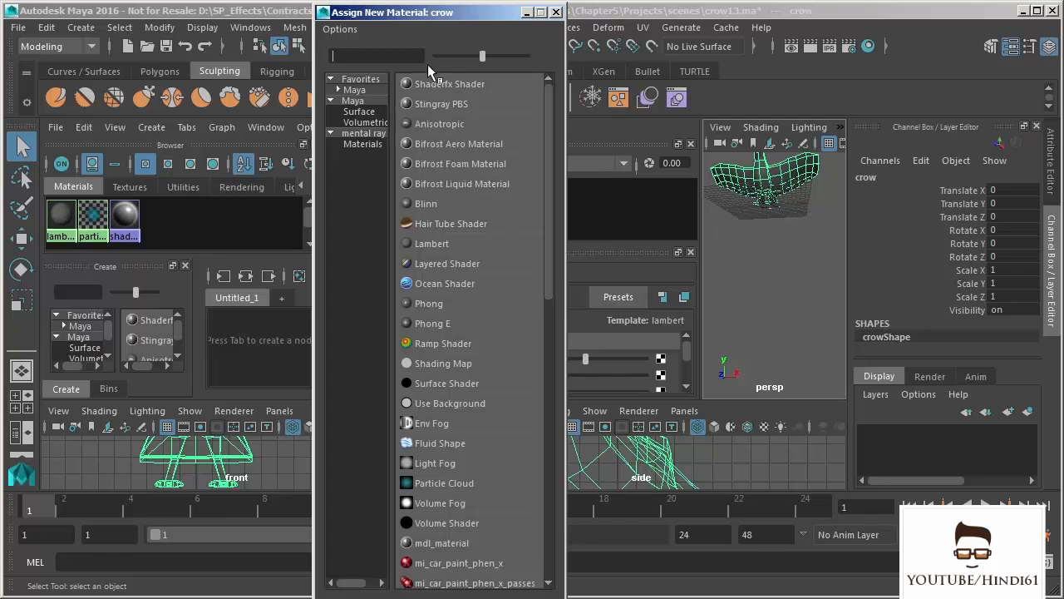
drag(564, 596, 742, 592)
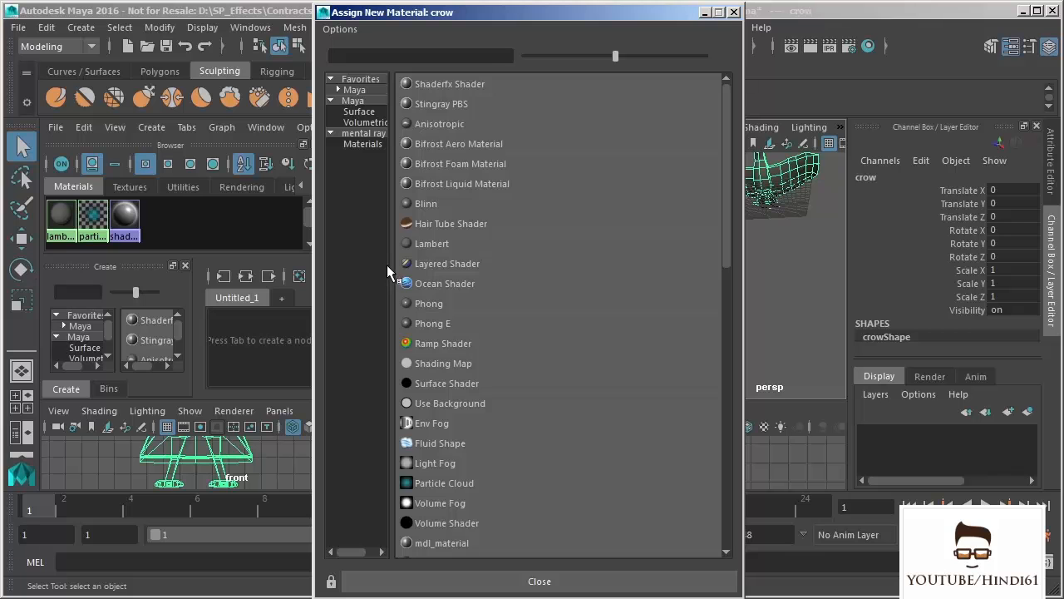
drag(388, 264, 486, 264)
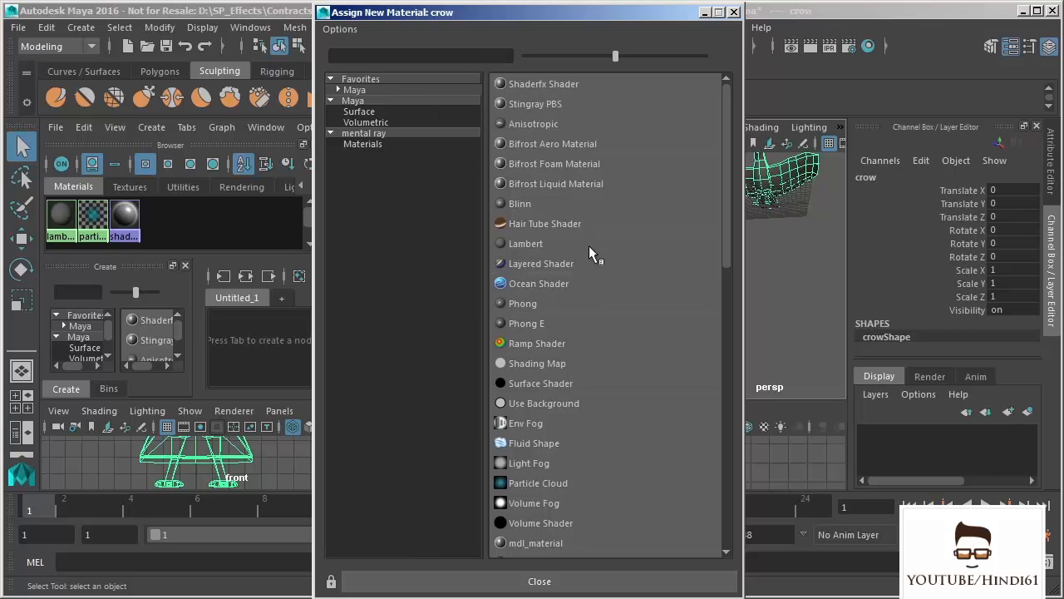
click(533, 124)
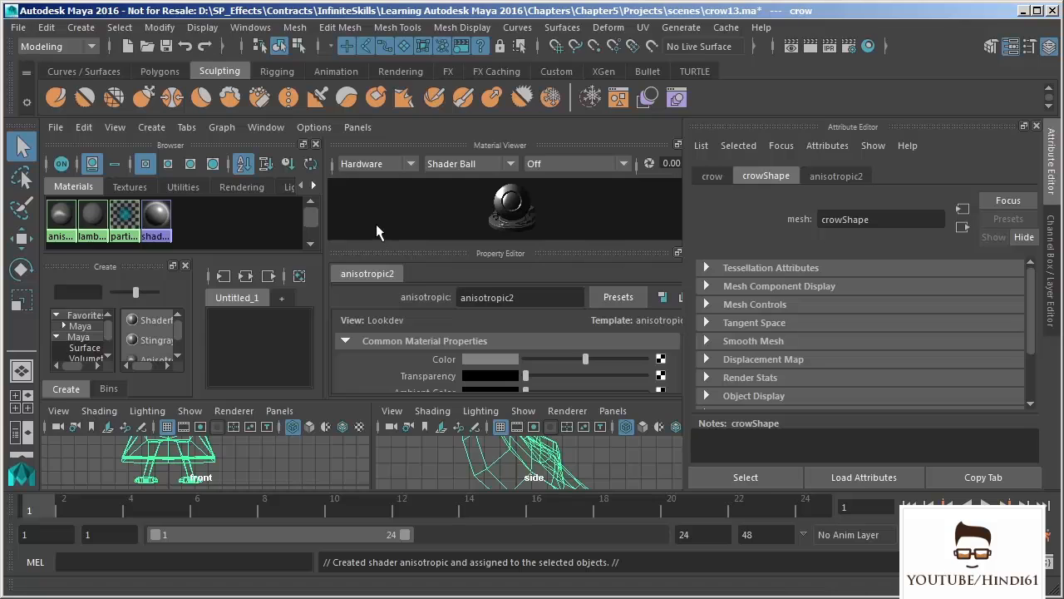
- Maximize the Hypershade panel and hide the Attribute Editor and the Channel Box / Layer Editor
key(space)
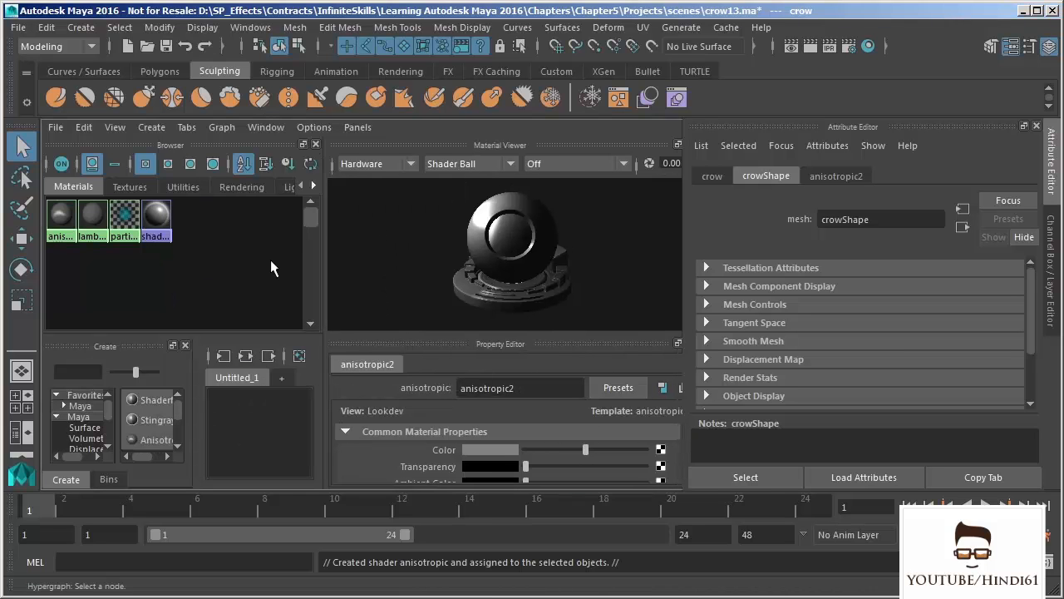
click(1011, 47)
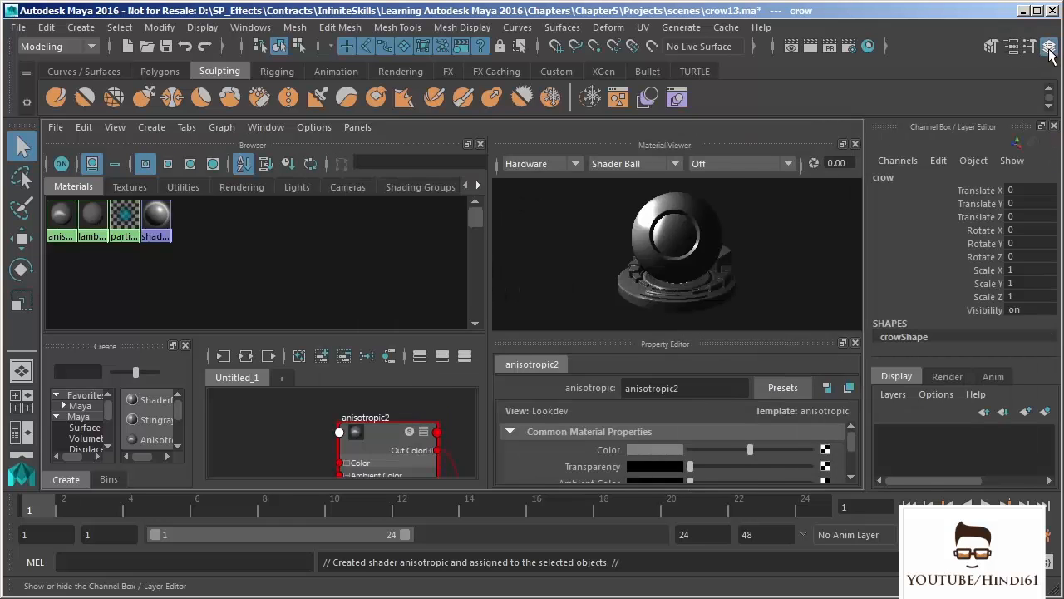
click(1048, 48)
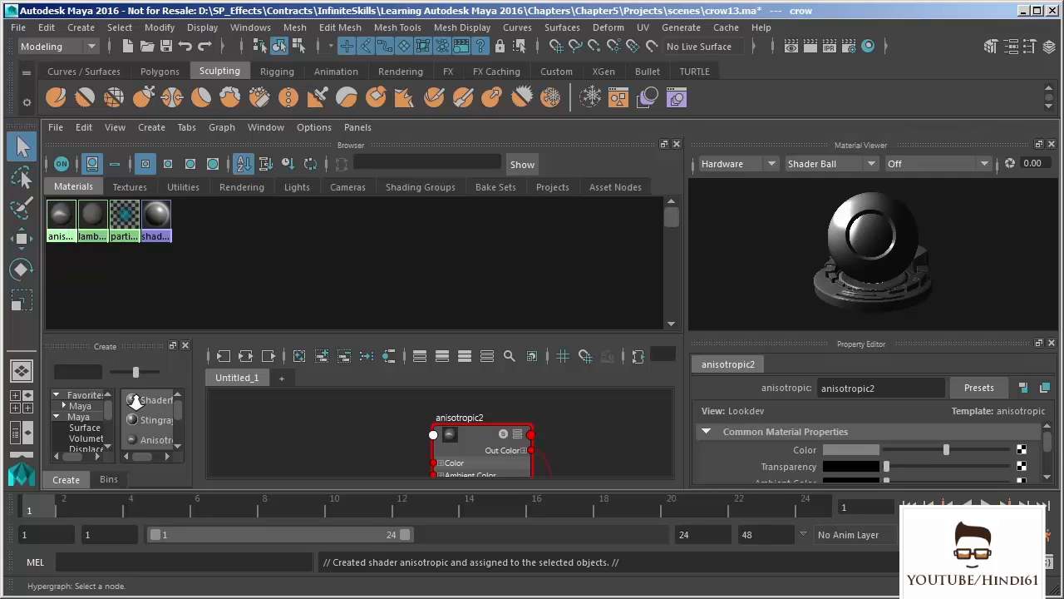
- Select the anisotropic material, framing its shading network, and enlarge the material swatches in the Browser
click(65, 215)
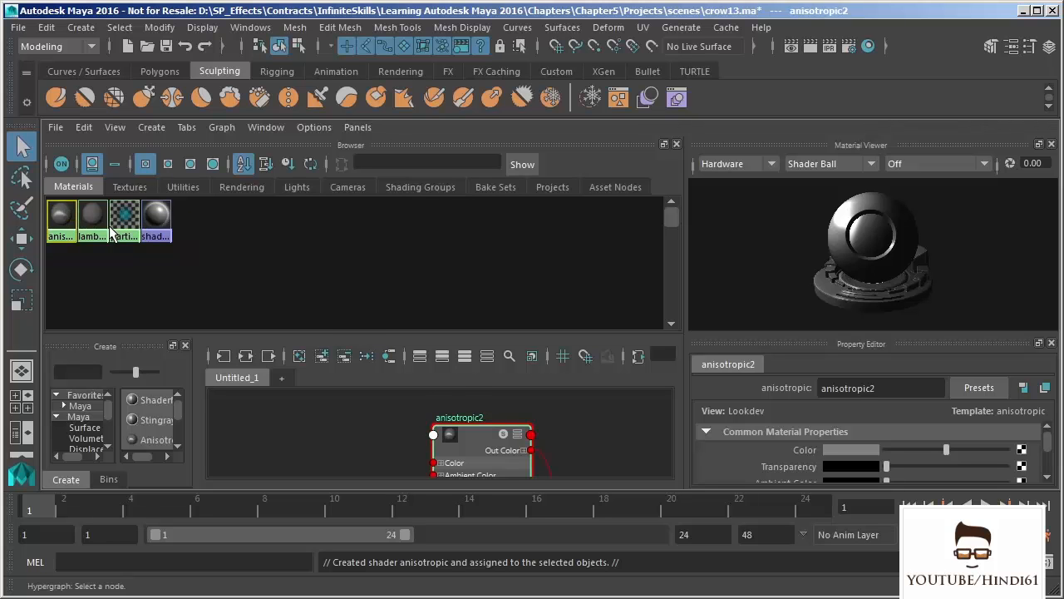
key(f)
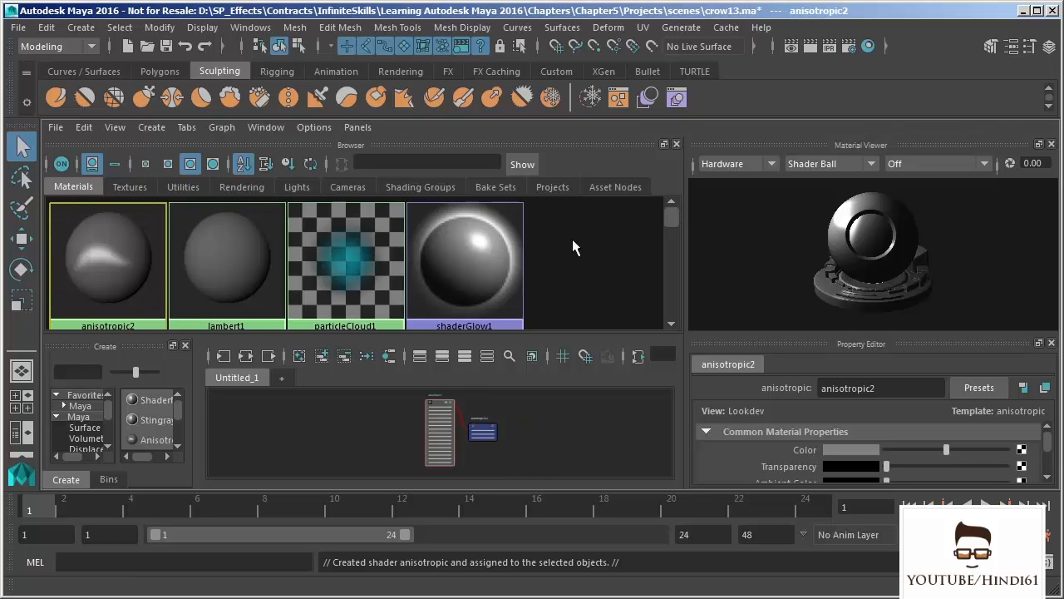
alt+middle_drag(570, 240, 484, 280)
alt+right_drag(485, 280, 513, 455)
- Preview the anisotropic material on the Cloth and Ocean shapes, and set the Material Viewer's sample to Sphere
click(827, 169)
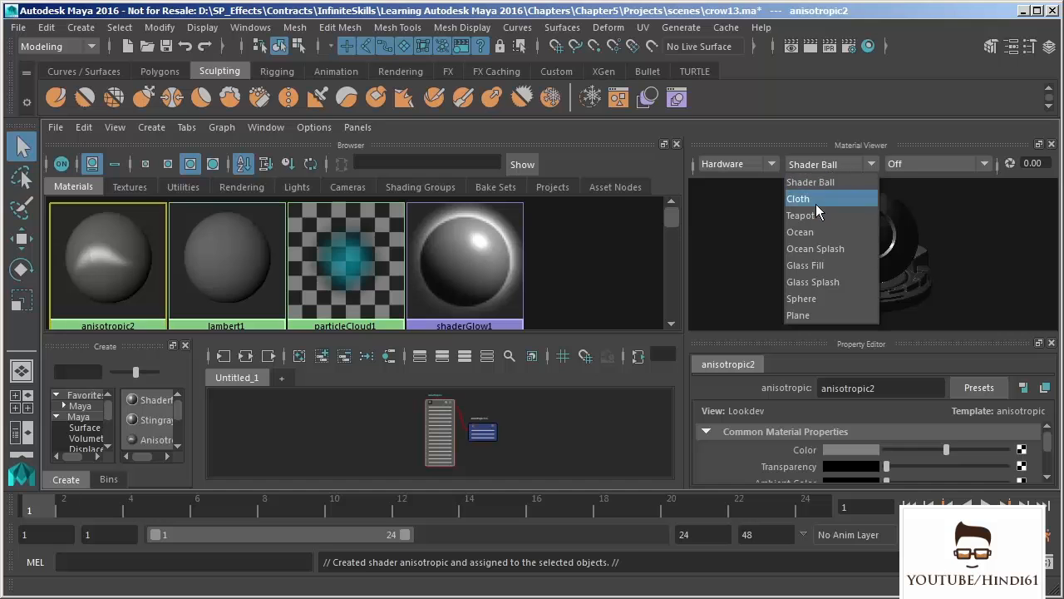
click(807, 199)
click(816, 163)
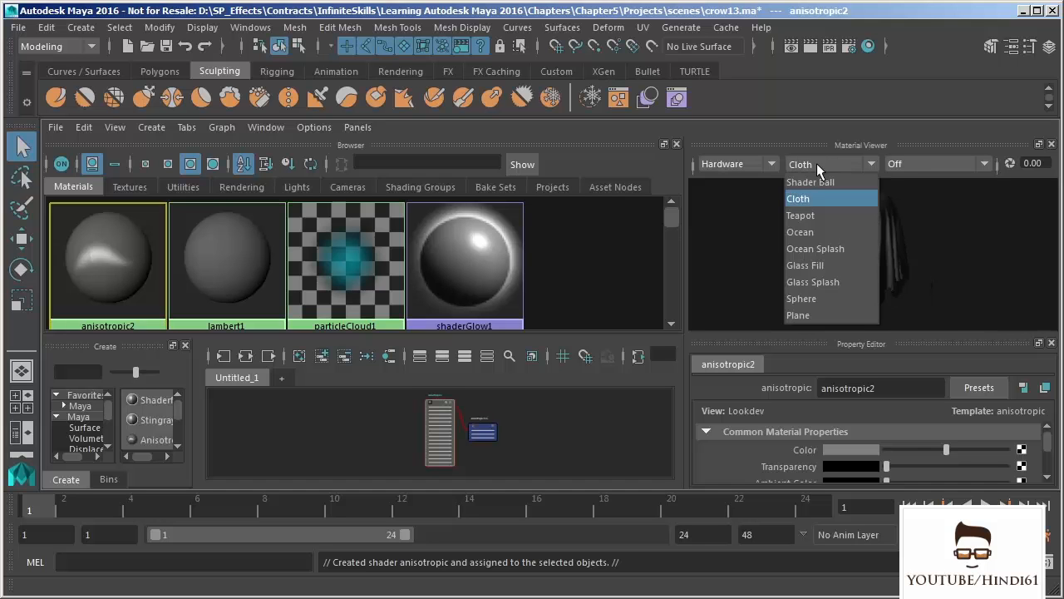
click(800, 226)
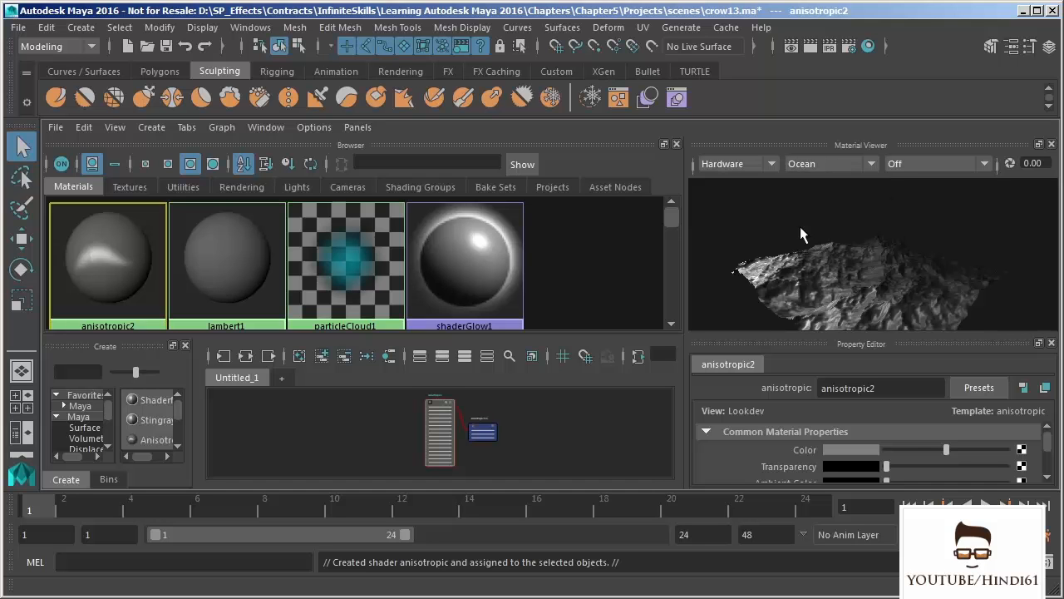
click(844, 170)
click(809, 293)
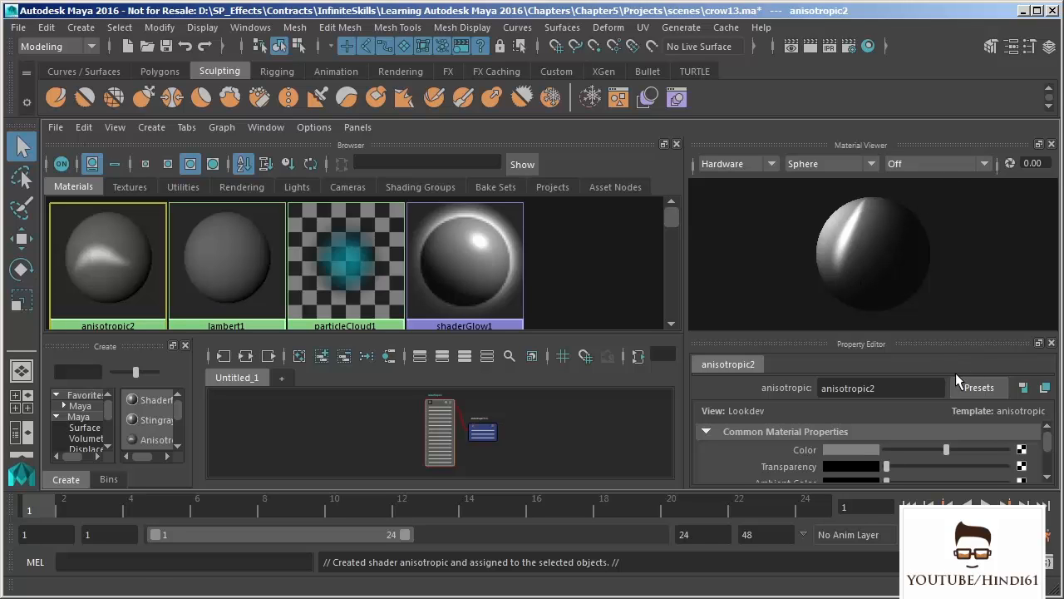
- Enlarge the Property Editor and review the anisotropic material's common and specular shading properties
scroll(1046, 445, down, 3)
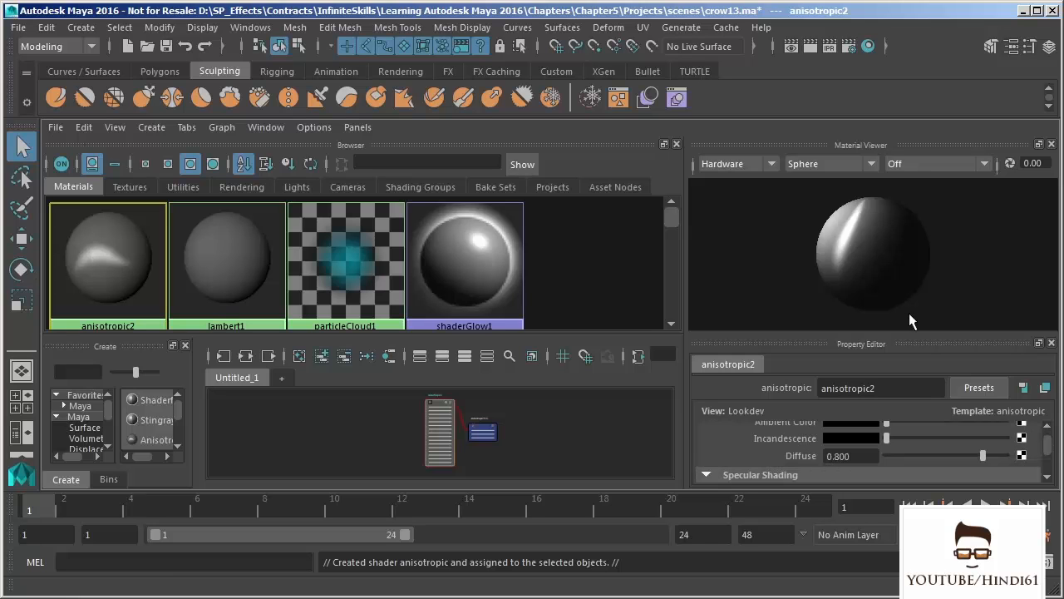
drag(916, 335, 910, 267)
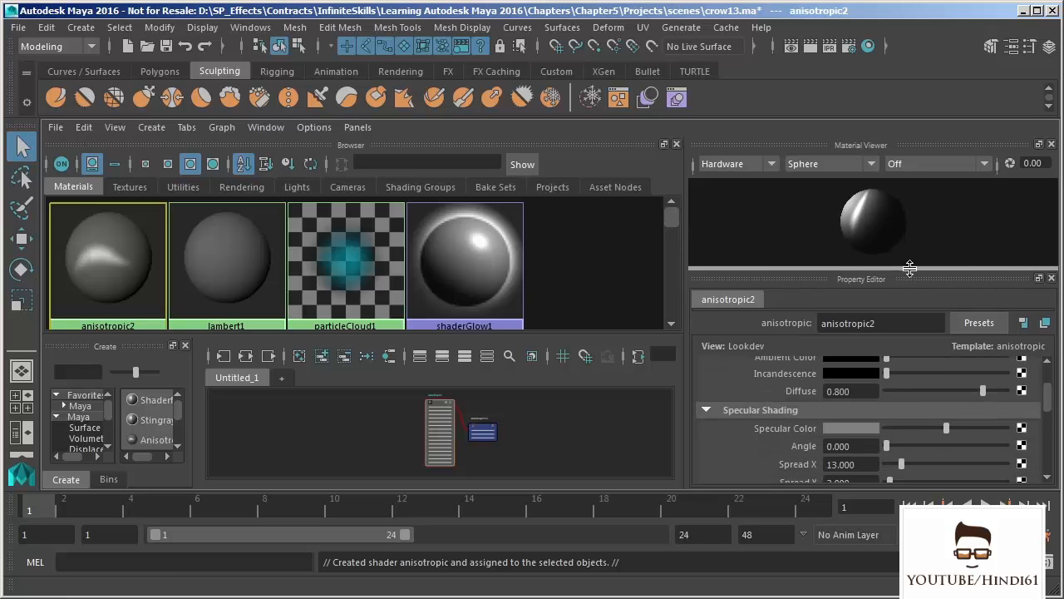
drag(1047, 399, 1046, 382)
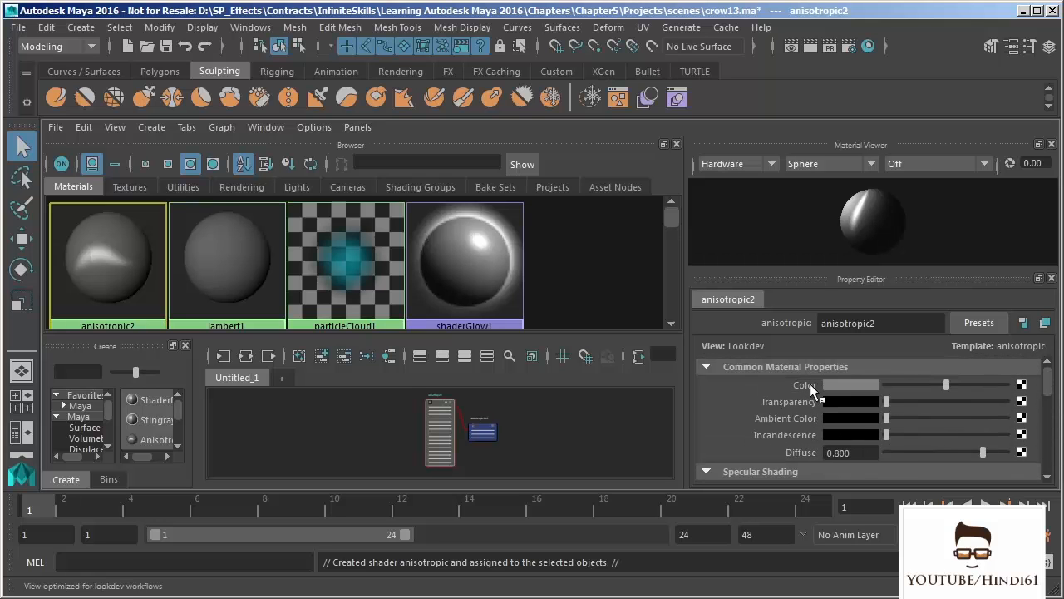
mouse_move(917, 385)
mouse_down()
mouse_move(901, 385)
mouse_move(988, 390)
mouse_move(931, 384)
mouse_up()
drag(1047, 372, 1046, 406)
drag(888, 407, 853, 408)
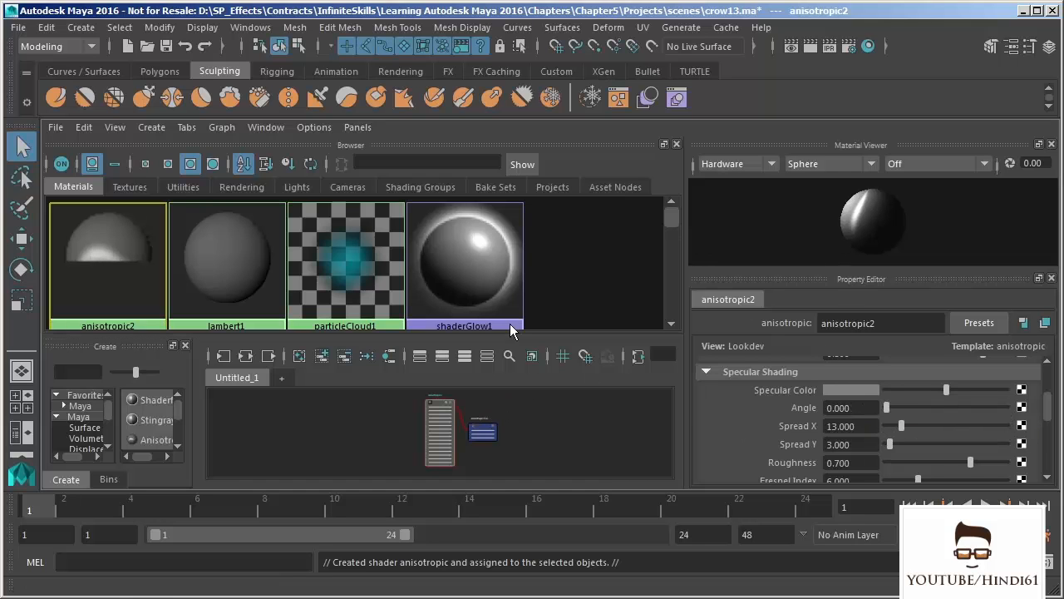
- Examine the anisotropic node's attributes and its connection to the shading group in the work area
alt+right_drag(379, 402, 463, 493)
alt+middle_drag(459, 417, 411, 427)
alt+right_drag(411, 427, 525, 492)
alt+middle_drag(541, 393, 530, 396)
alt+right_drag(529, 396, 537, 432)
alt+middle_drag(502, 428, 536, 442)
alt+right_drag(357, 426, 487, 592)
alt+middle_drag(378, 431, 378, 415)
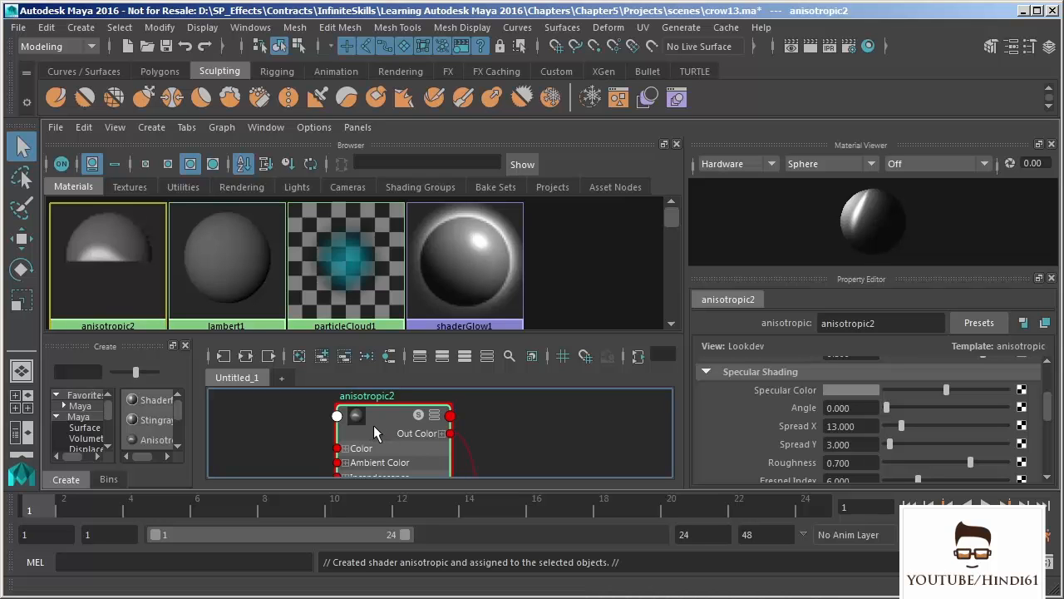
mouse_move(436, 451)
alt+middle_down()
mouse_move(475, 416)
mouse_move(459, 284)
alt+middle_up()
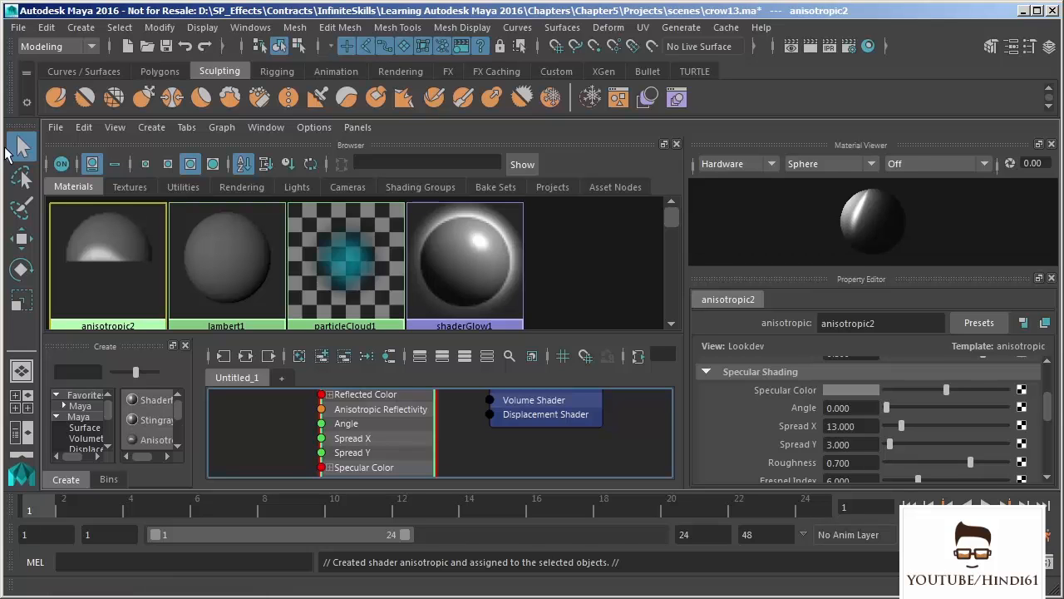
- Dock the Create panel as a tab together with the Browser above the work area
middle_drag(325, 269, 385, 258)
drag(123, 343, 308, 176)
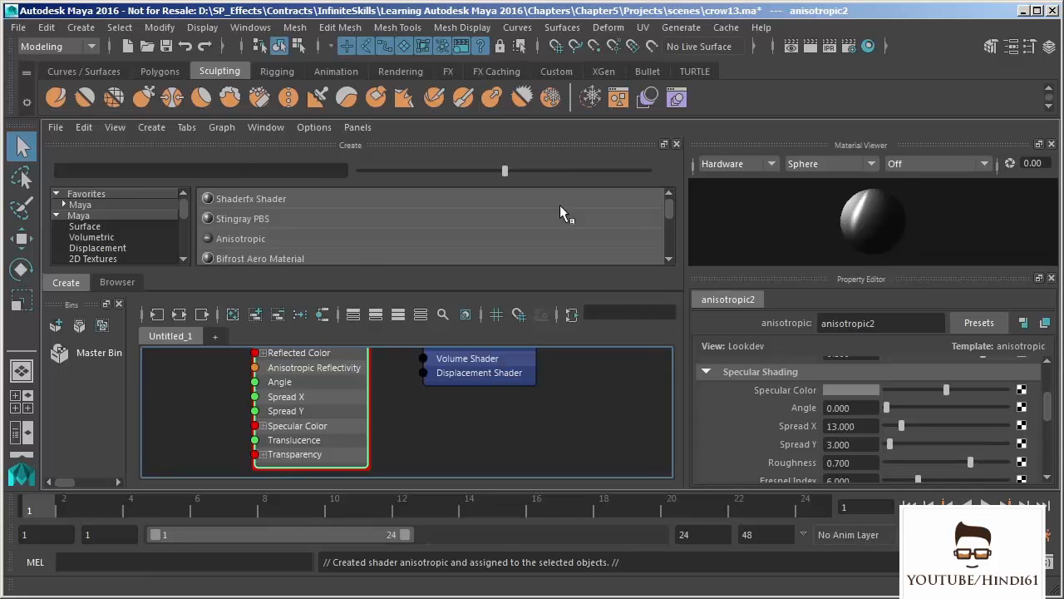
- Undock and enlarge the Create panel to compare its node categories with the Create commands, and close the floating panel
drag(608, 147, 637, 400)
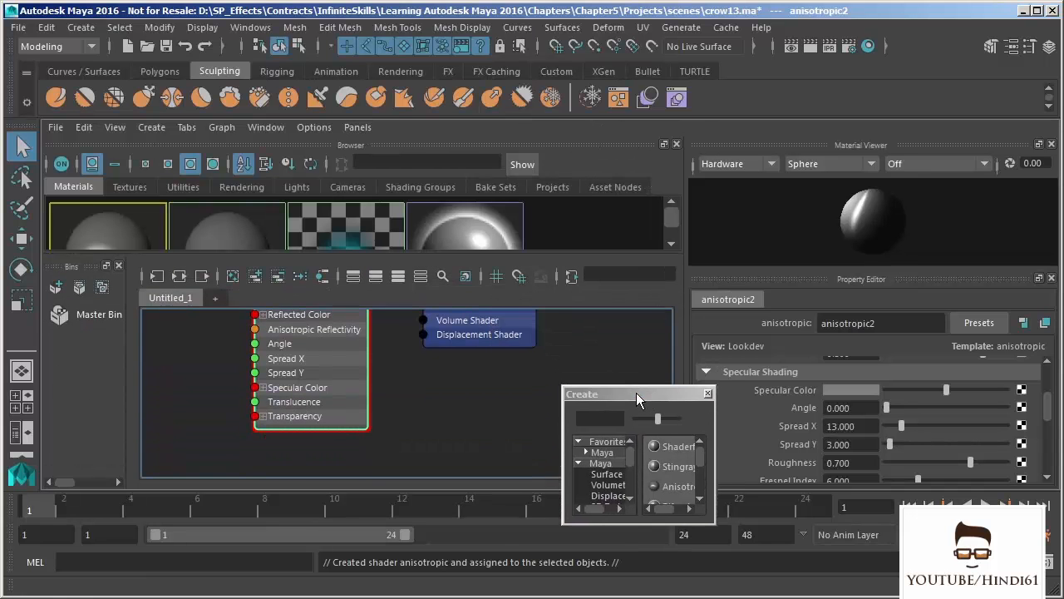
drag(564, 387, 368, 136)
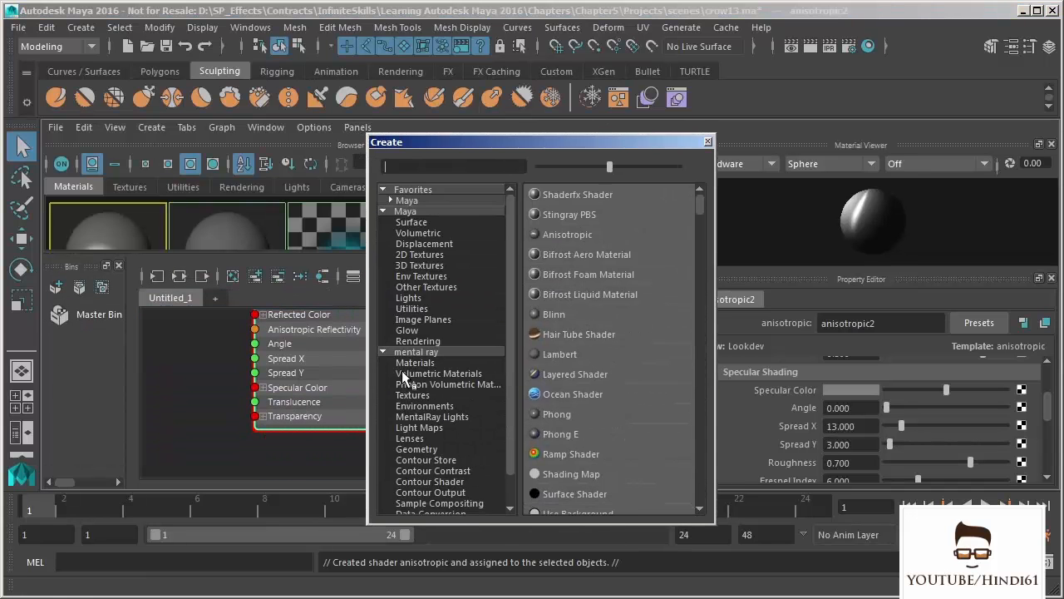
click(158, 129)
mouse_move(162, 156)
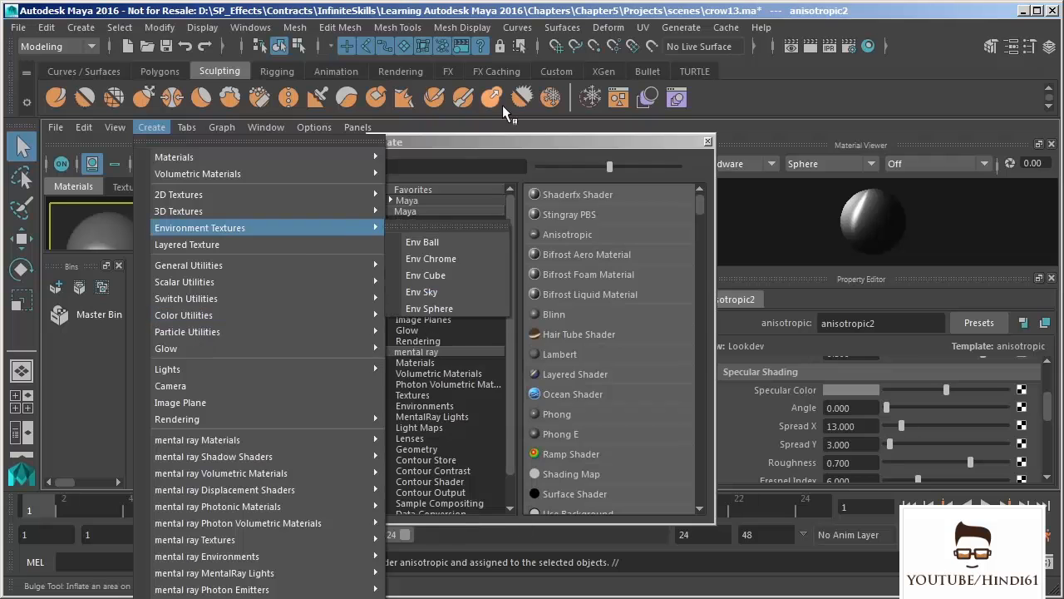
click(525, 139)
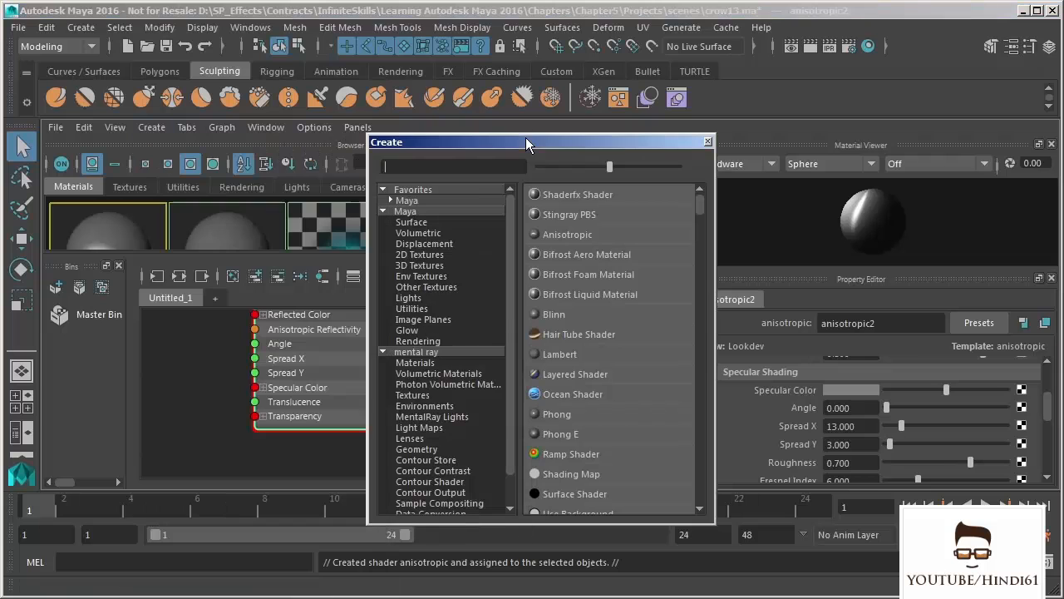
click(707, 141)
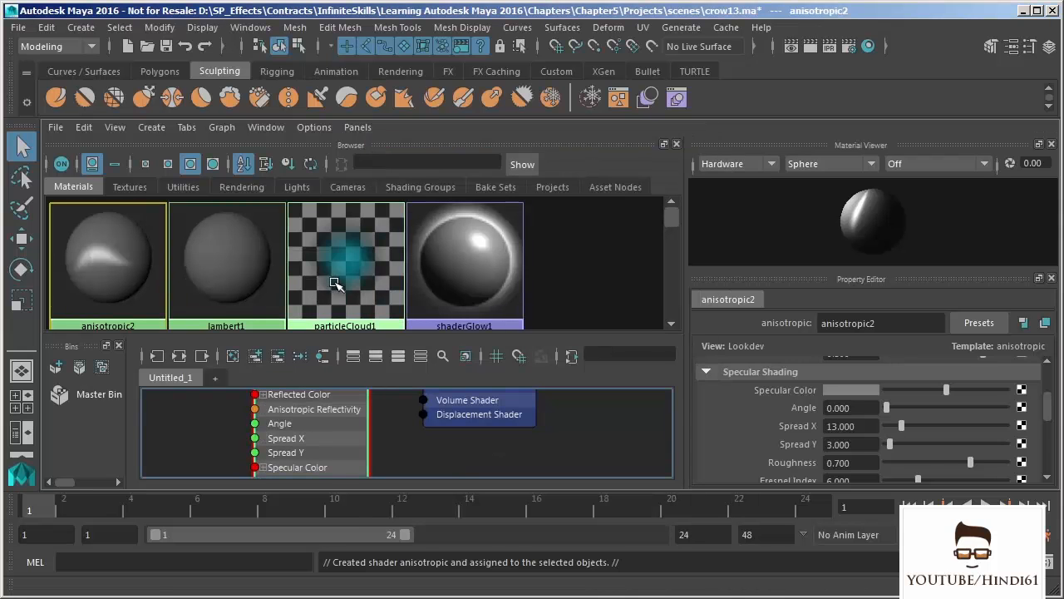
- Return to the multi-pane layout, and open the Assign New Material window for the crow and dismiss it without choosing a material
drag(1046, 409, 1044, 380)
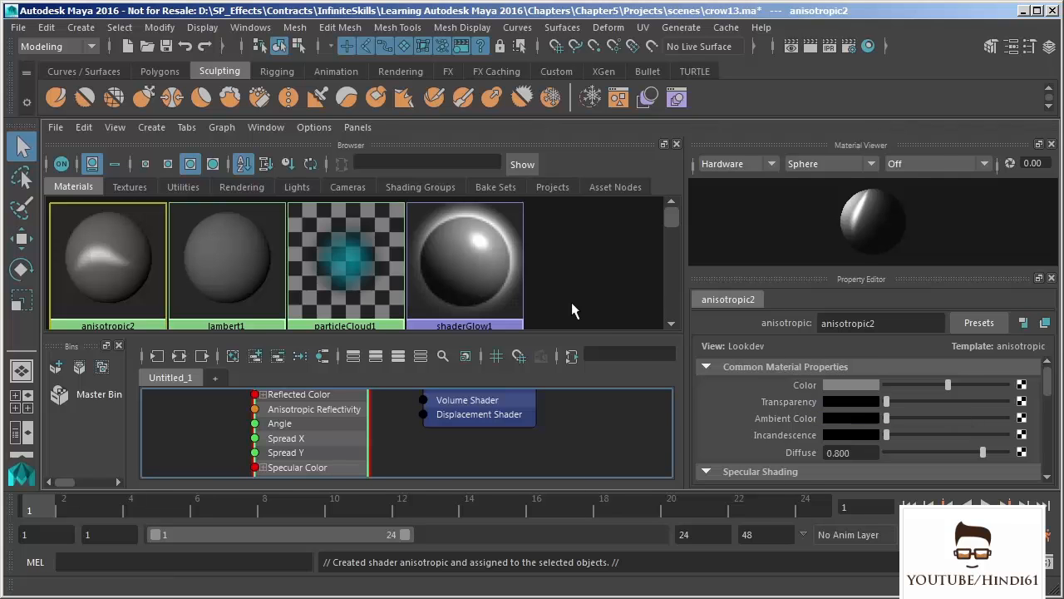
key(space)
click(302, 445)
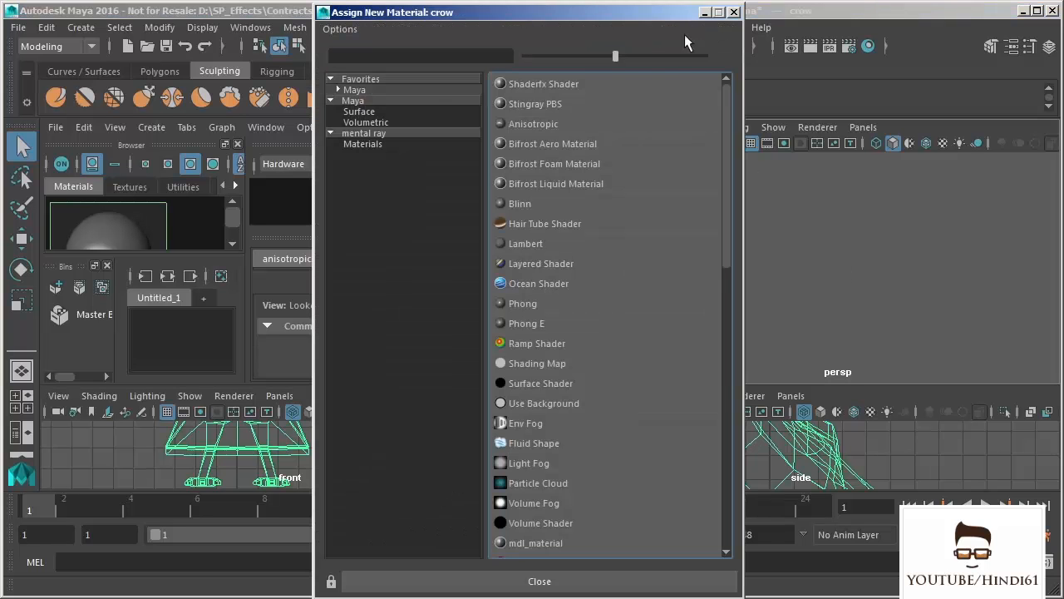
click(734, 13)
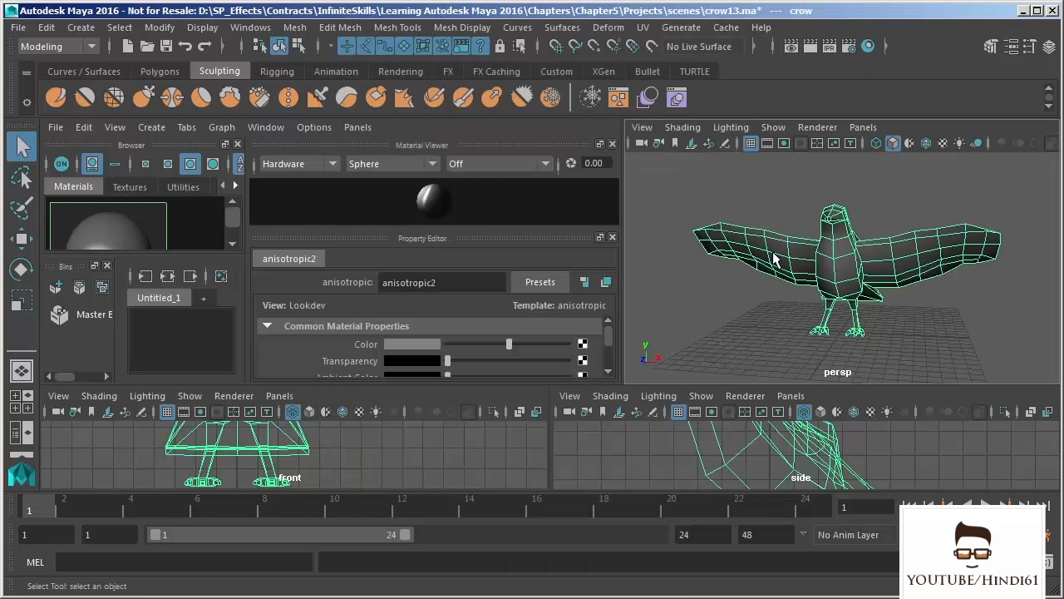
- Replace the front view with the UV Editor and maximize it to show the crow's whole UV layout
click(279, 395)
mouse_move(333, 483)
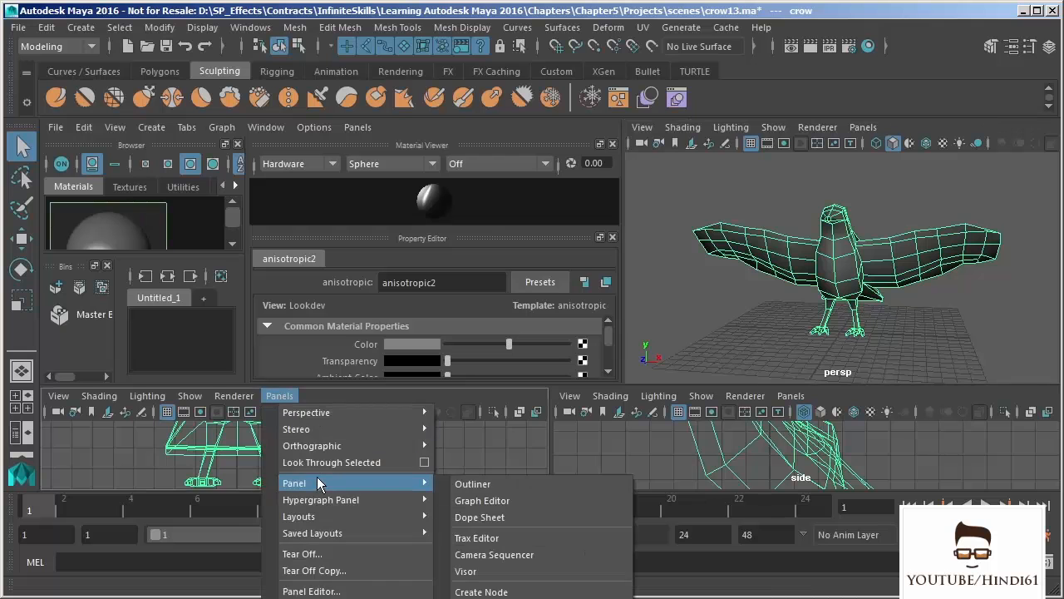
click(480, 593)
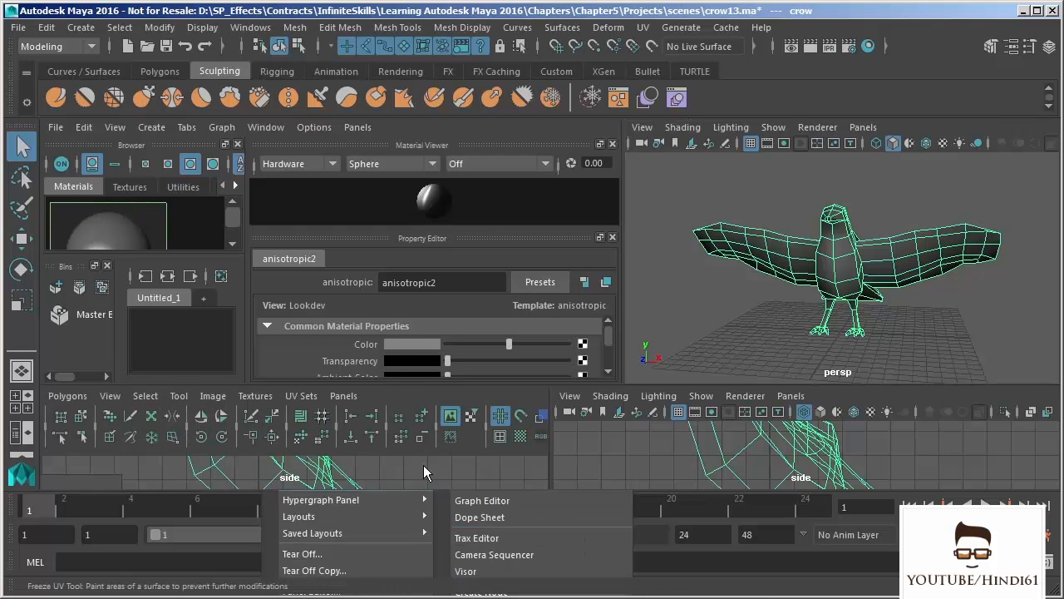
key(space)
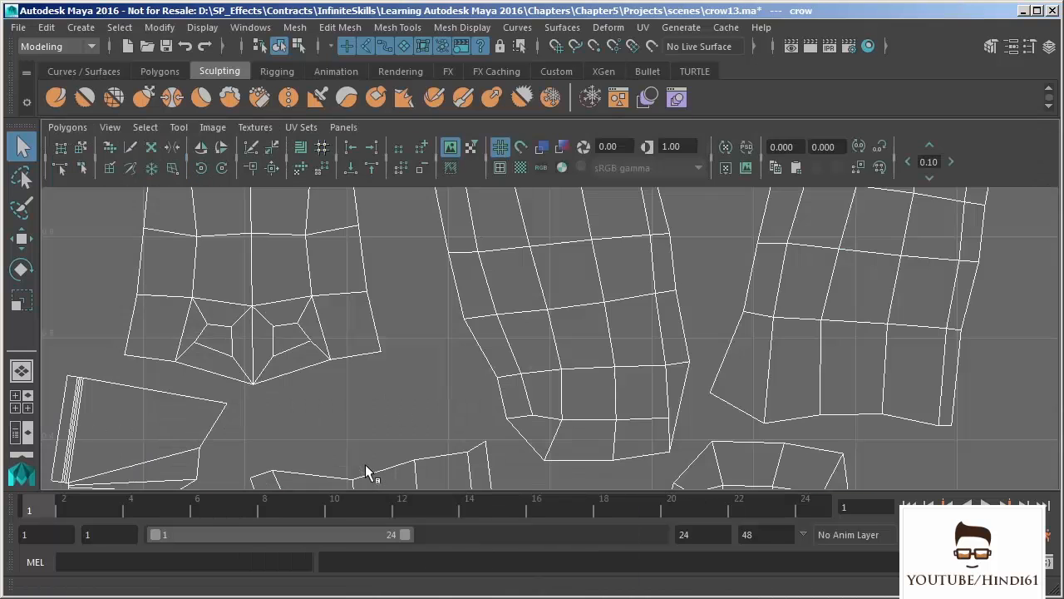
scroll(585, 354, down, 3)
scroll(478, 316, down, 6)
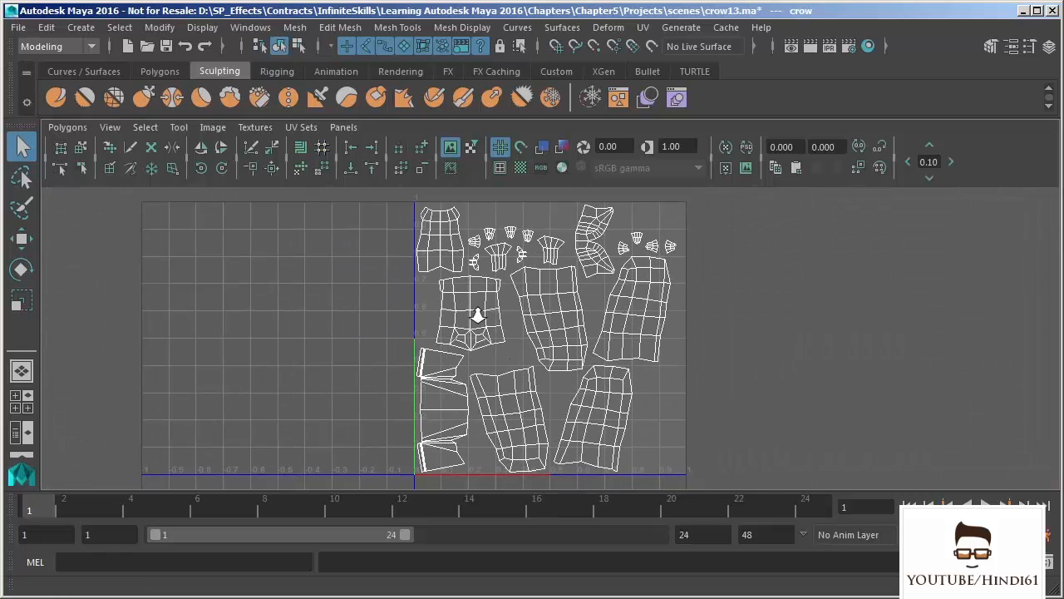
- Open the UV Snapshot options for the crow's UVs and enlarge the window to expose the UV range settings
click(68, 127)
click(105, 138)
drag(125, 130, 198, 18)
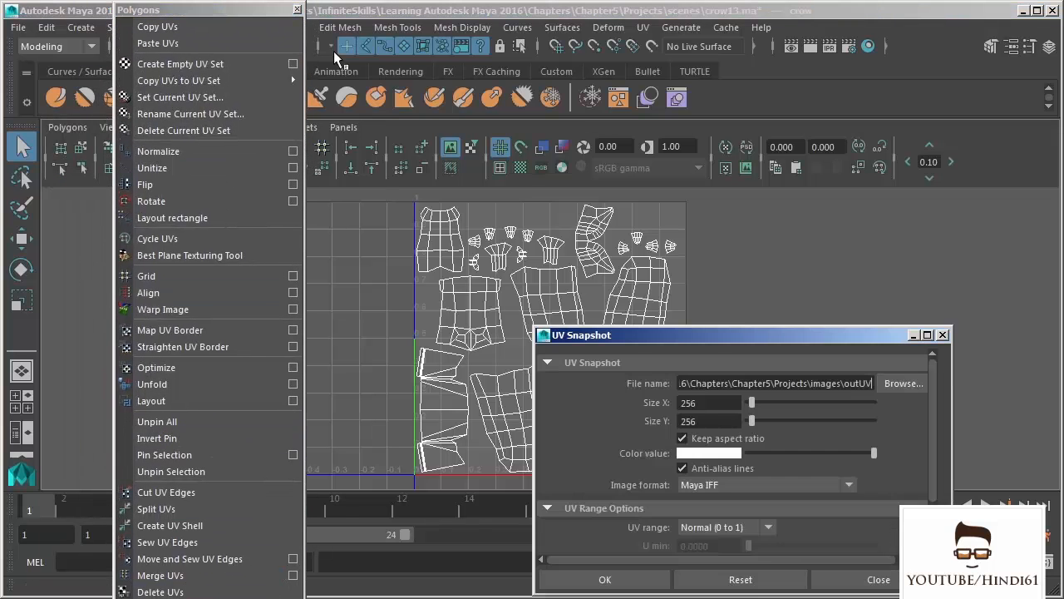
click(297, 9)
drag(671, 337, 755, 163)
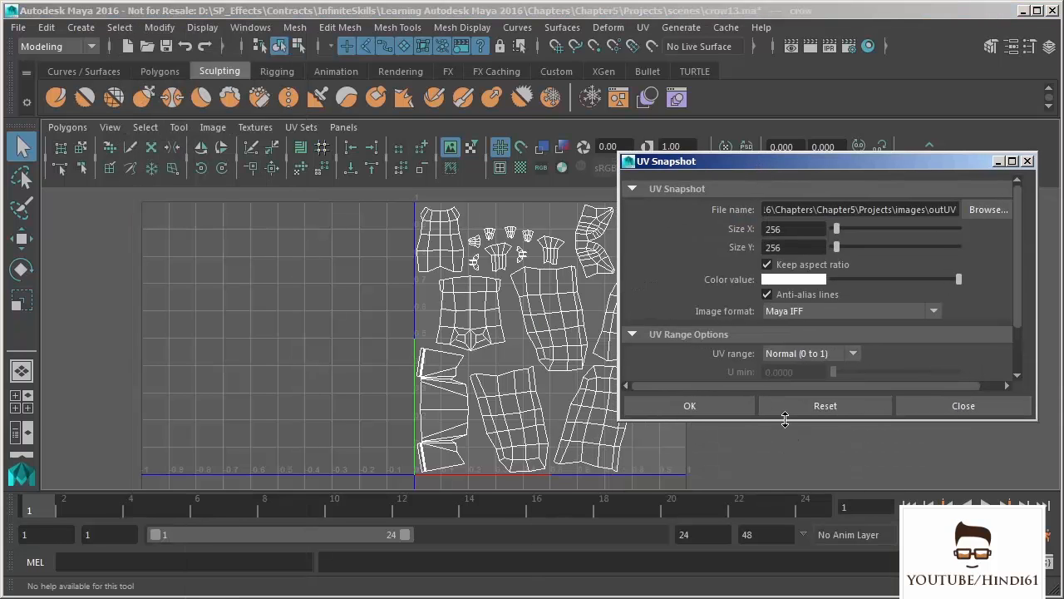
drag(789, 422, 791, 474)
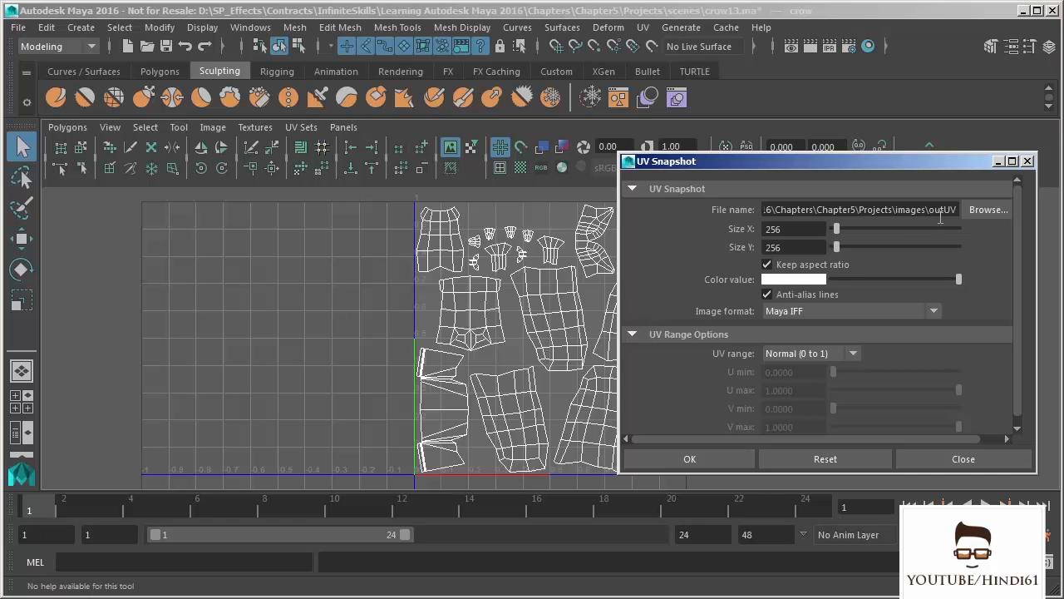
- Name the UV snapshot file crowDiff in the project's images folder and set its image format to TIFF
drag(959, 210, 930, 213)
text(crowDiff)
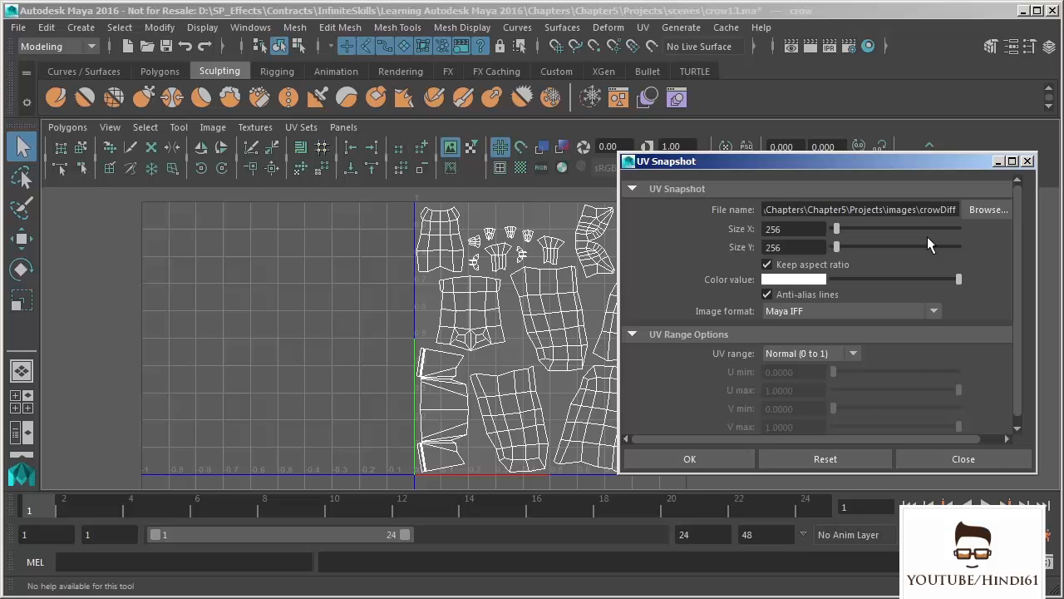
click(829, 312)
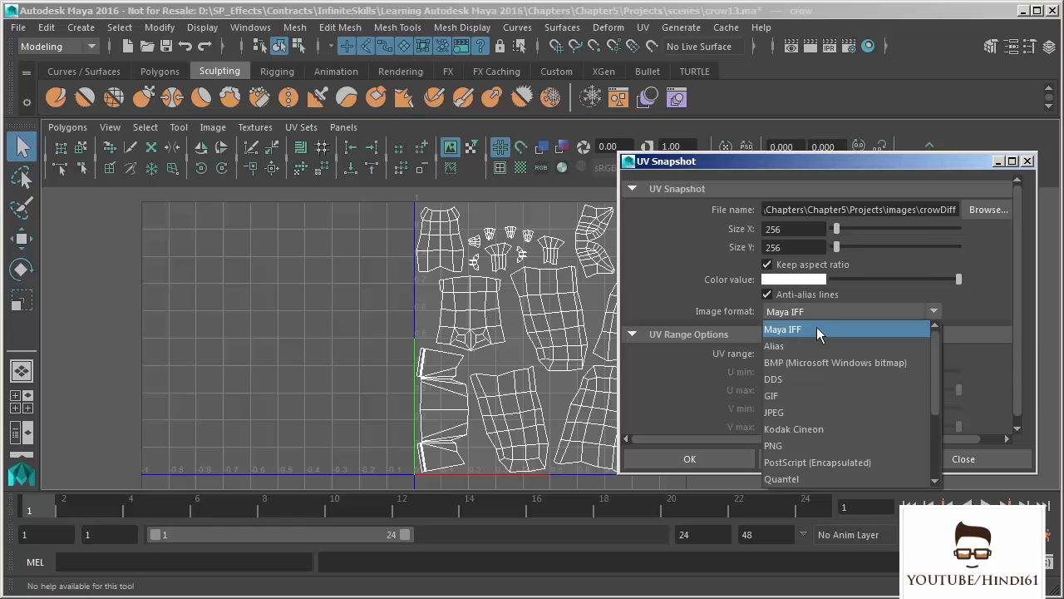
scroll(782, 424, down, 3)
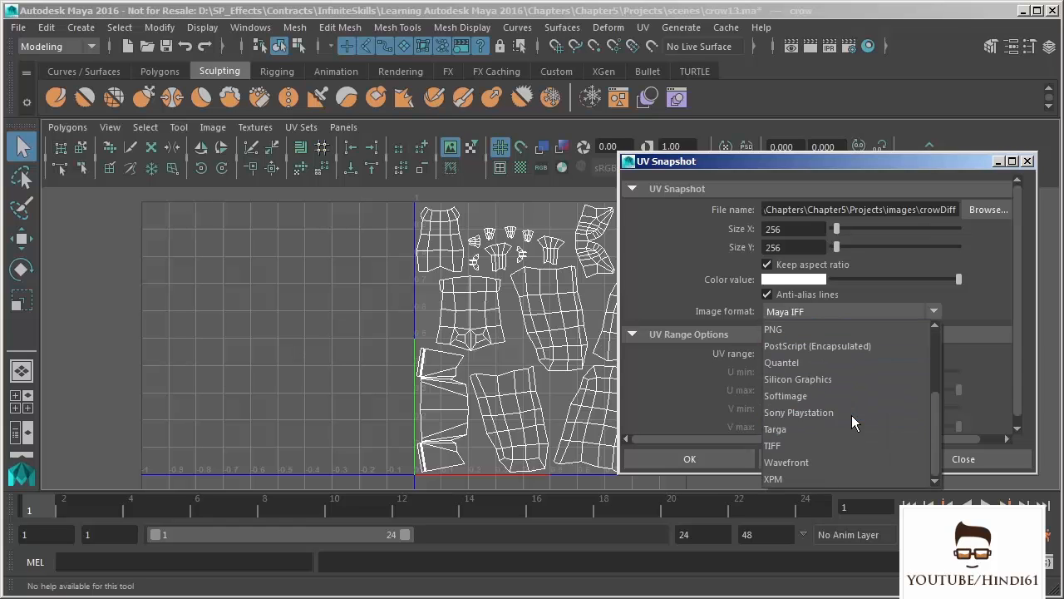
click(776, 446)
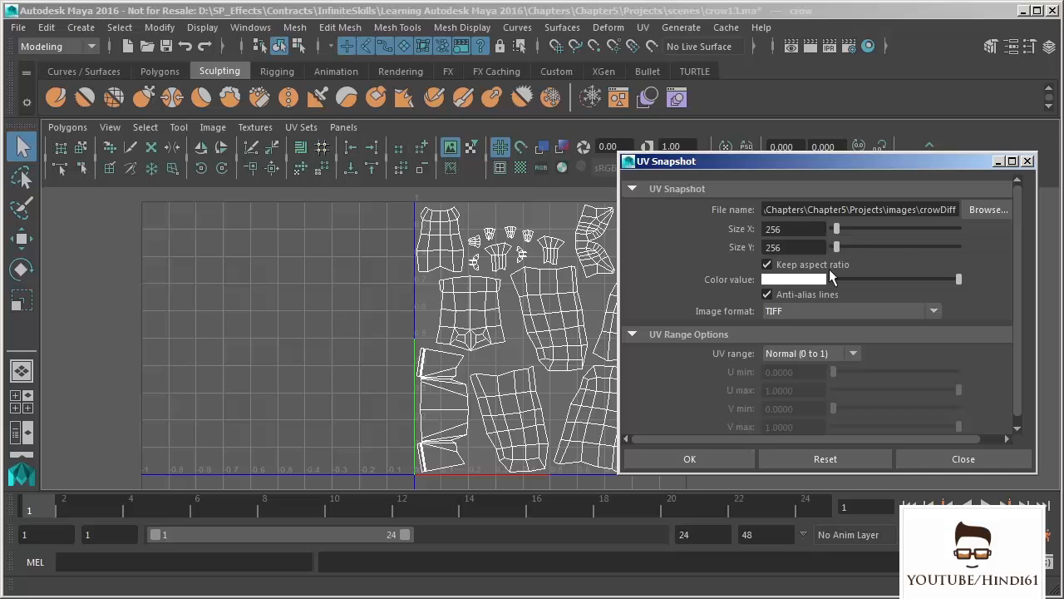
- Set the UV snapshot size to 2048 by 2048 and close the options without exporting
drag(791, 229, 744, 228)
text(2048)
key(Tab)
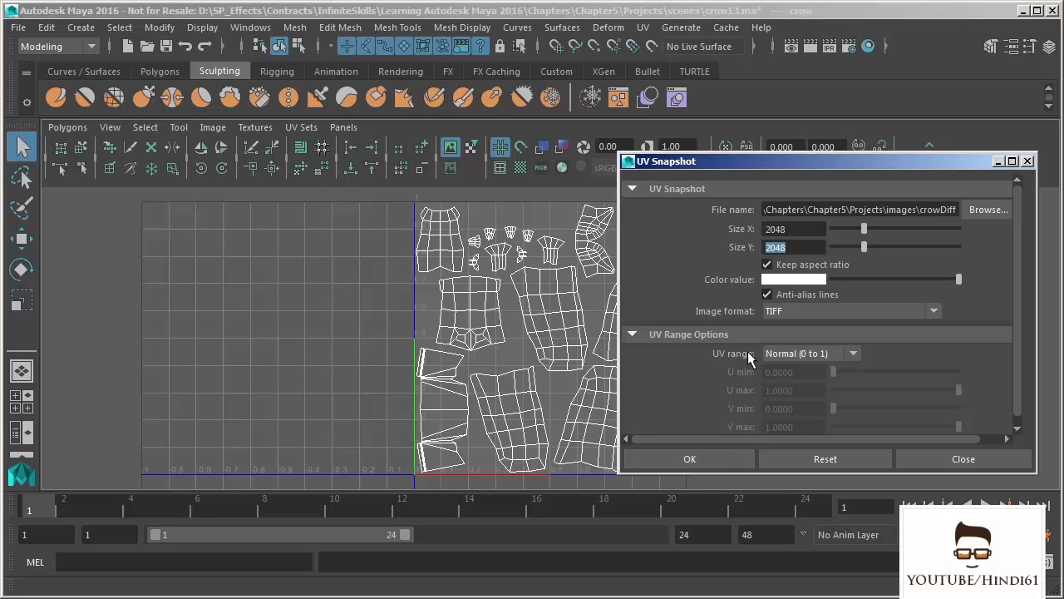
click(943, 456)
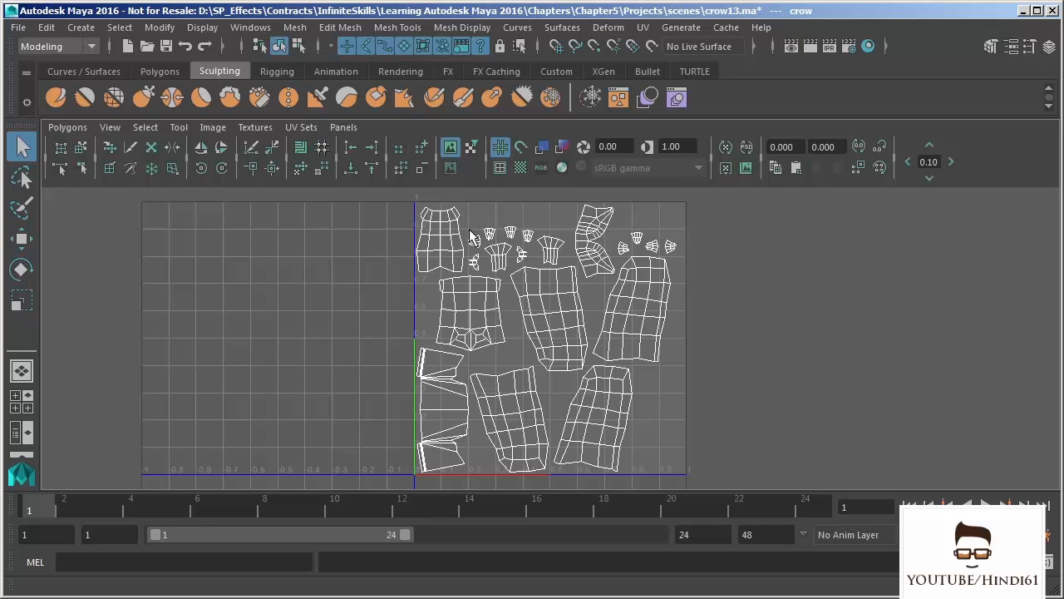
- Examine the crow's UV shells and their arrangement within the 0 to 1 UV space
scroll(532, 324, up, 3)
alt+right_drag(571, 326, 606, 469)
alt+middle_drag(542, 260, 537, 341)
alt+right_drag(537, 341, 553, 397)
alt+middle_drag(558, 341, 553, 264)
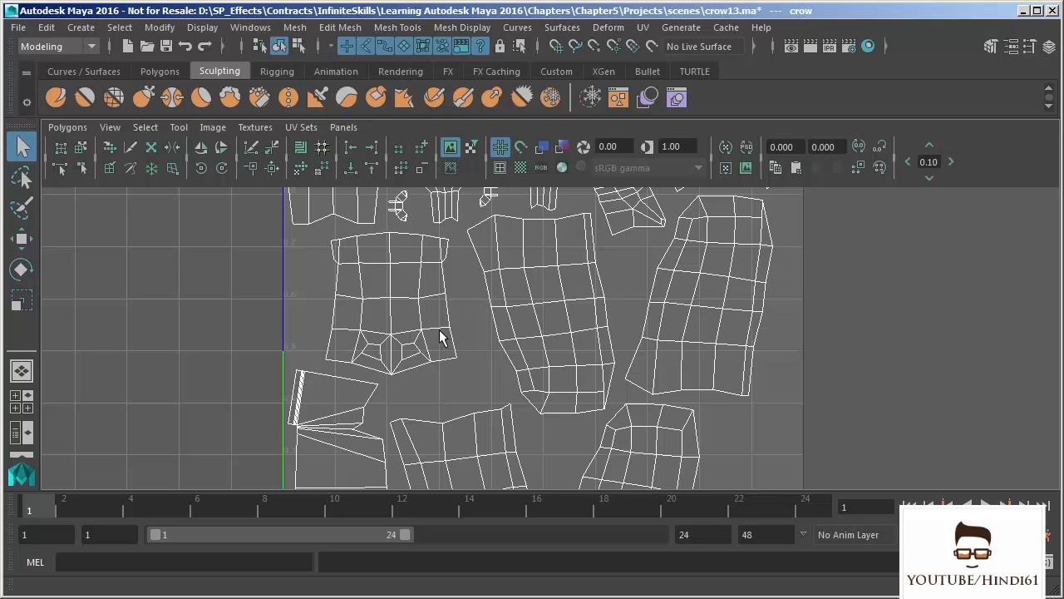
scroll(558, 352, down, 3)
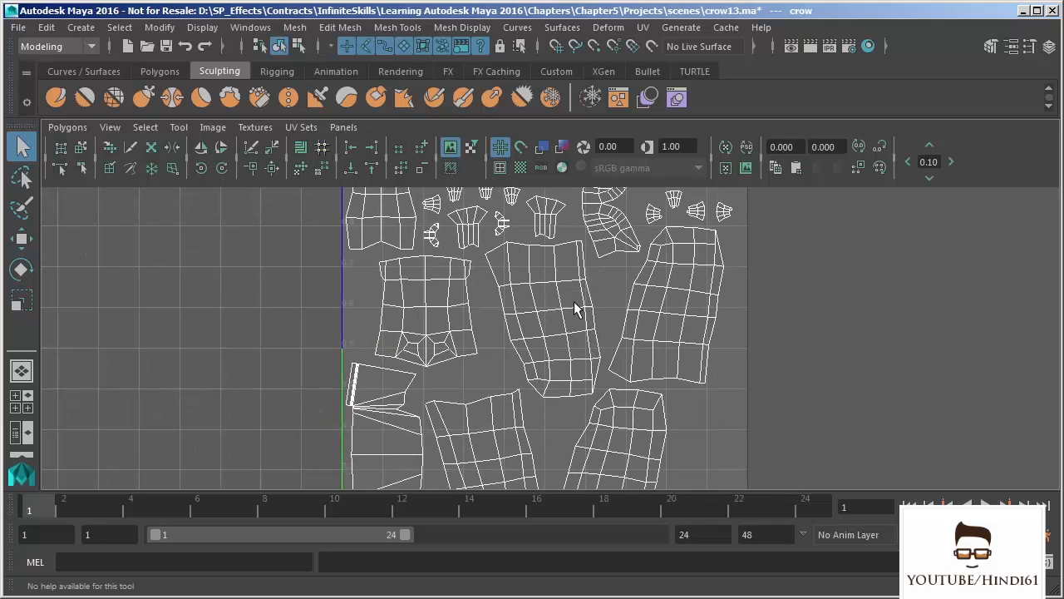